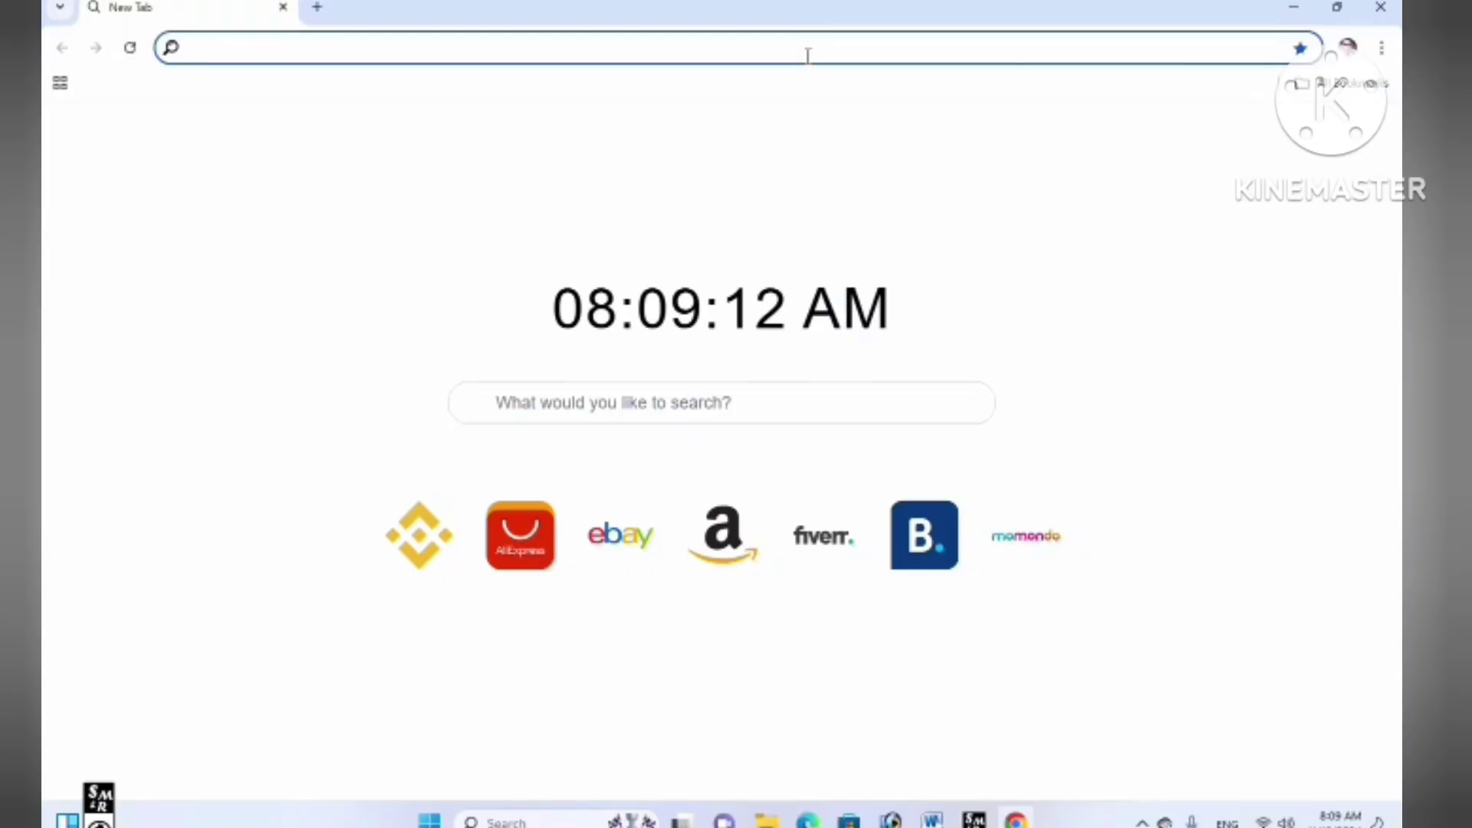
Step: Go to the UIDAI website by entering uidai and accepting the uidai.gov.in suggestion
{"action": "type", "text": "ui"}
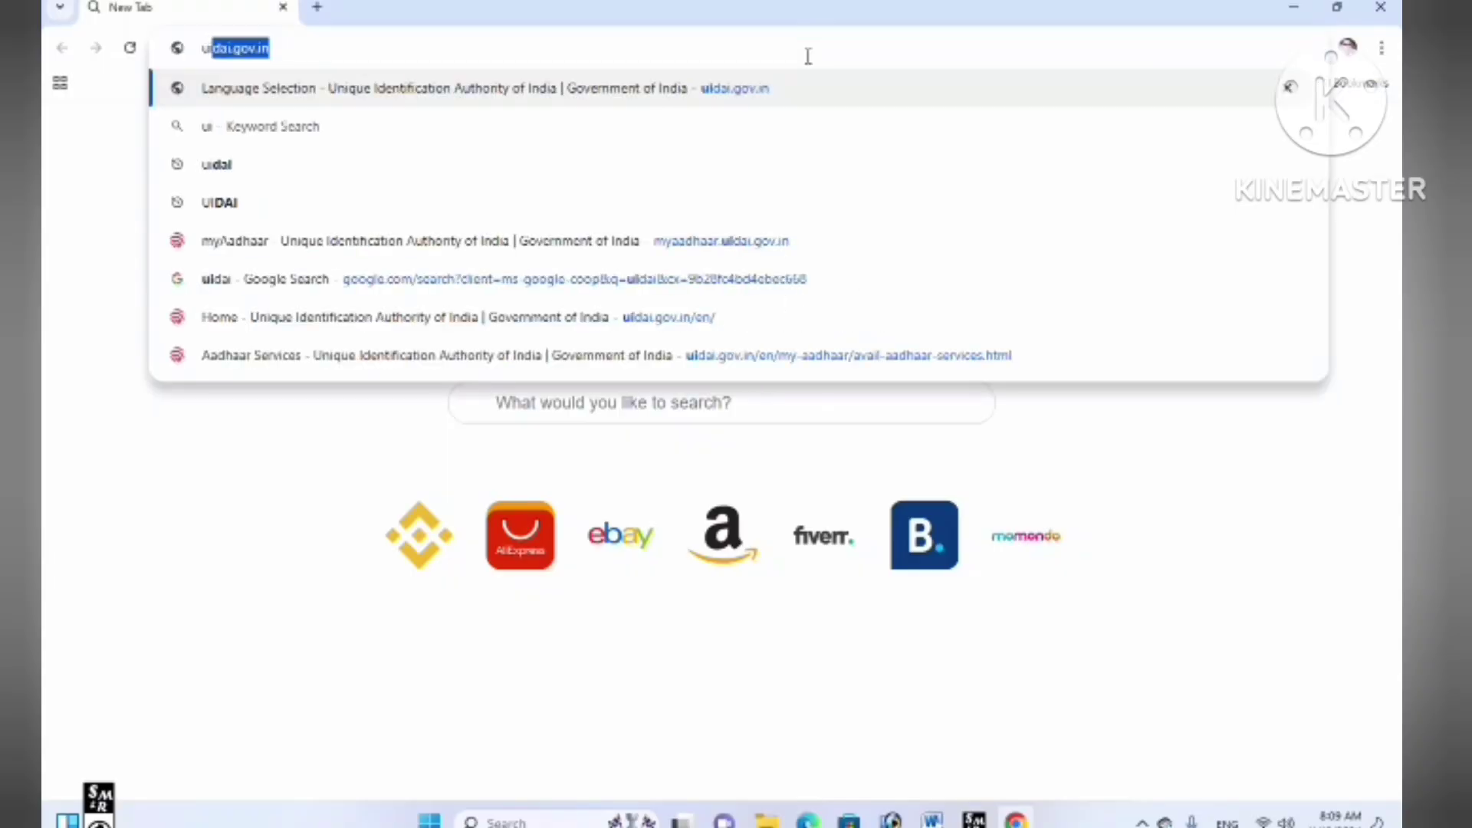
{"action": "type", "text": "dai"}
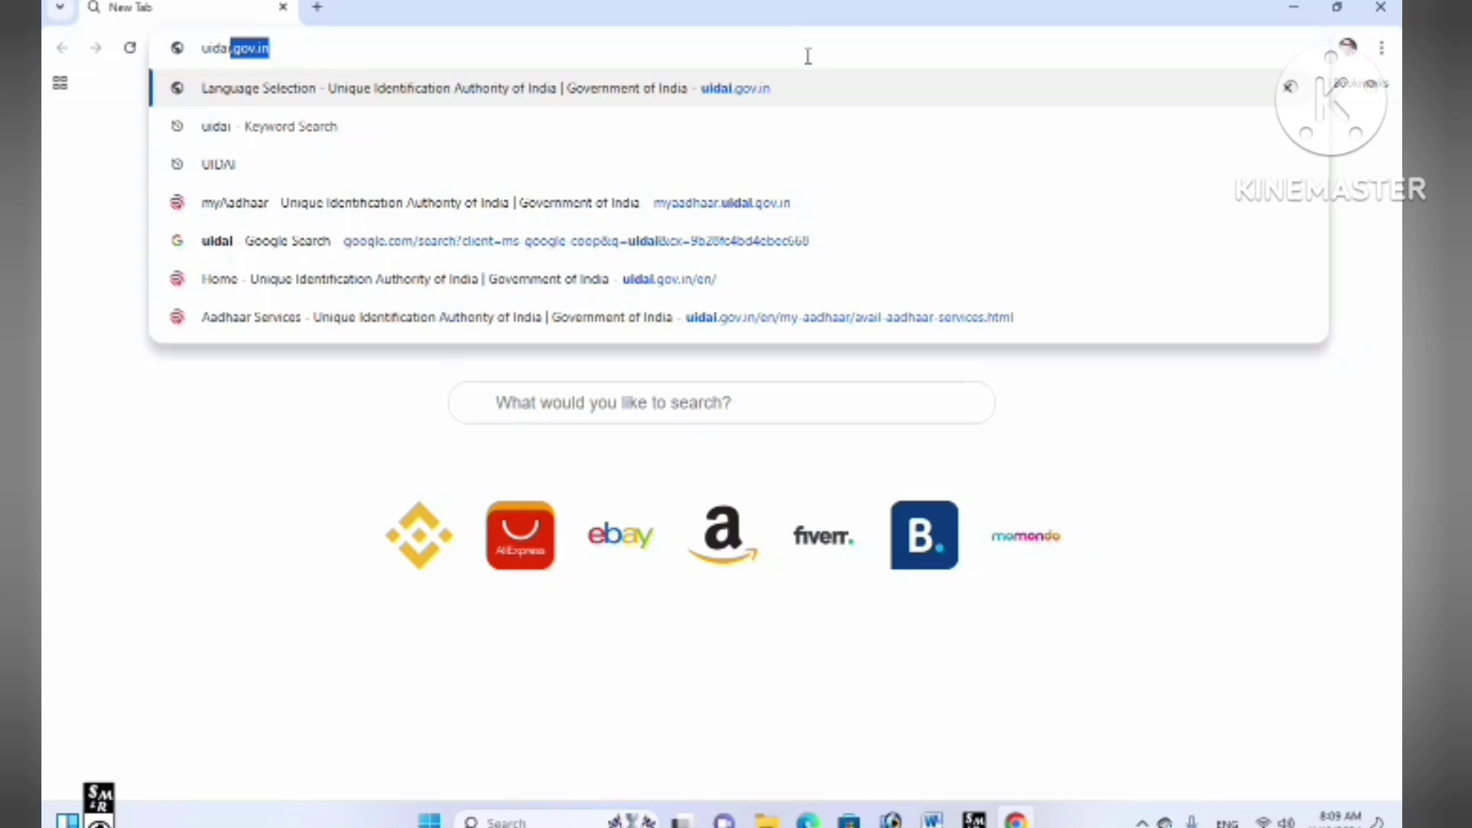
{"action": "key", "text": "Return"}
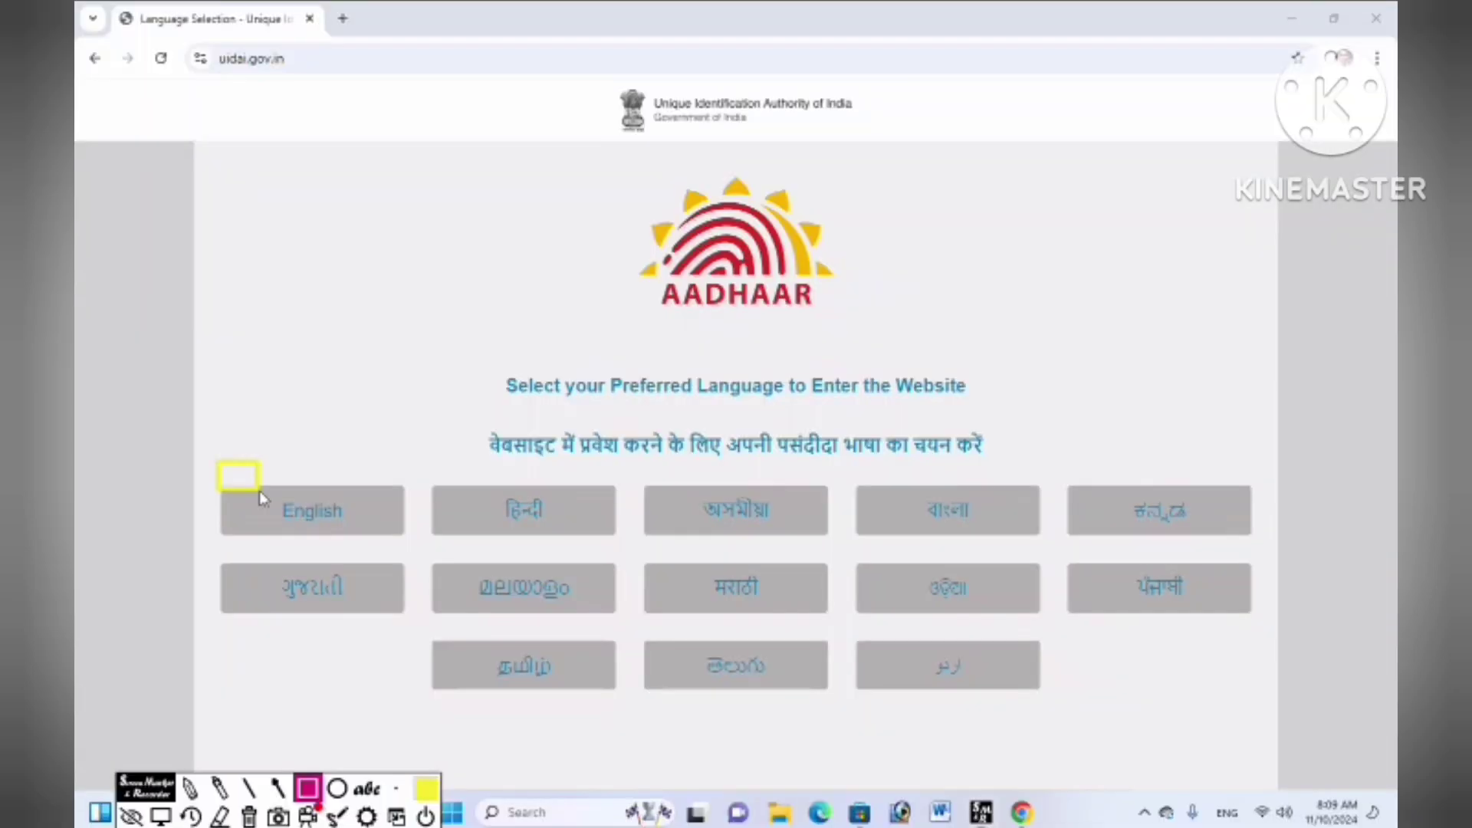
Step: Choose English on the UIDAI language page and scroll down to the Get Aadhaar section
{"action": "left_click_drag", "start_coordinate": [339, 529], "coordinate": [417, 545]}
{"action": "left_click", "coordinate": [380, 520]}
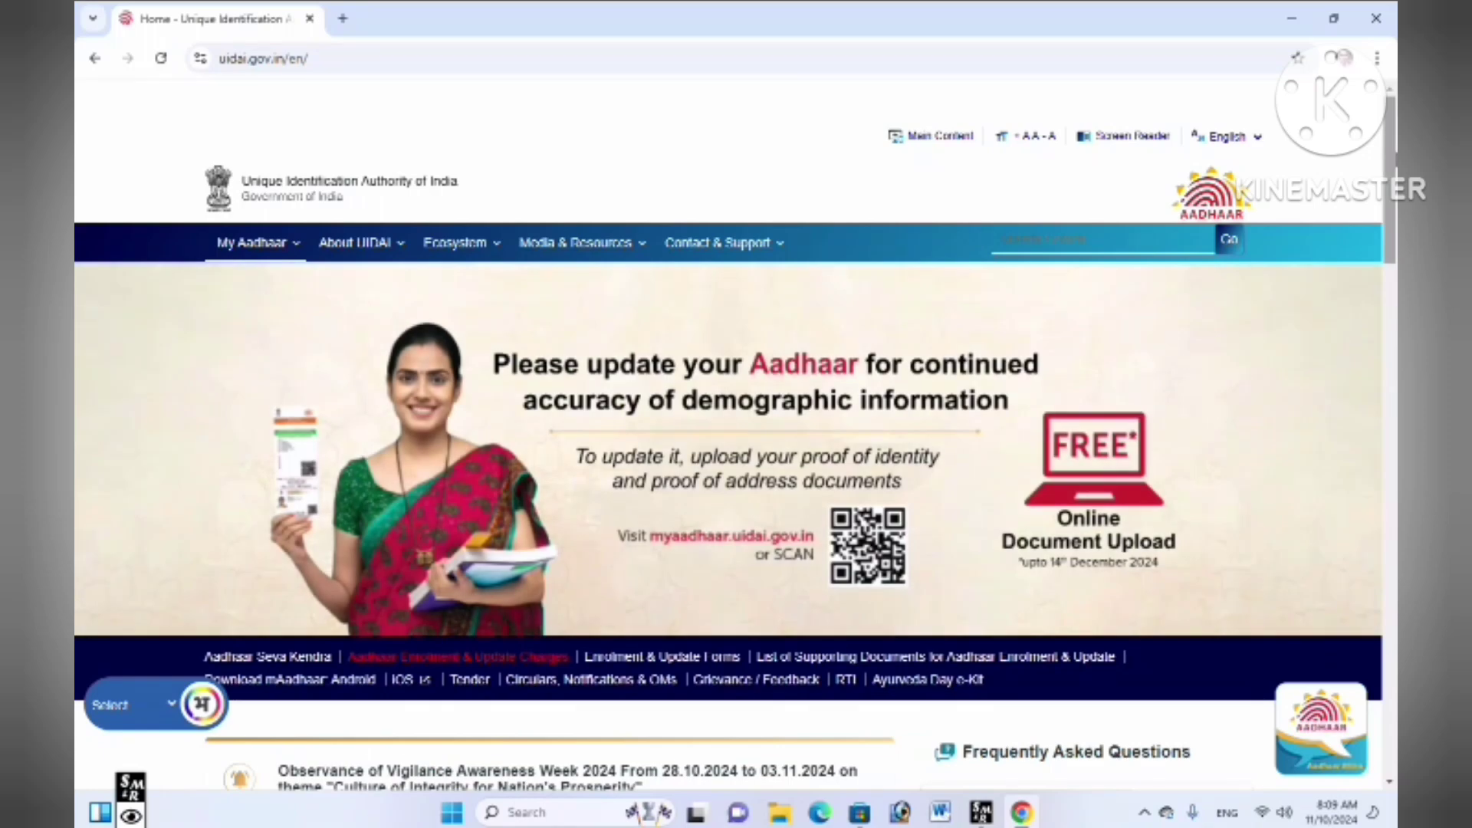
{"action": "scroll", "coordinate": [736, 430], "scroll_direction": "down", "scroll_amount": 7}
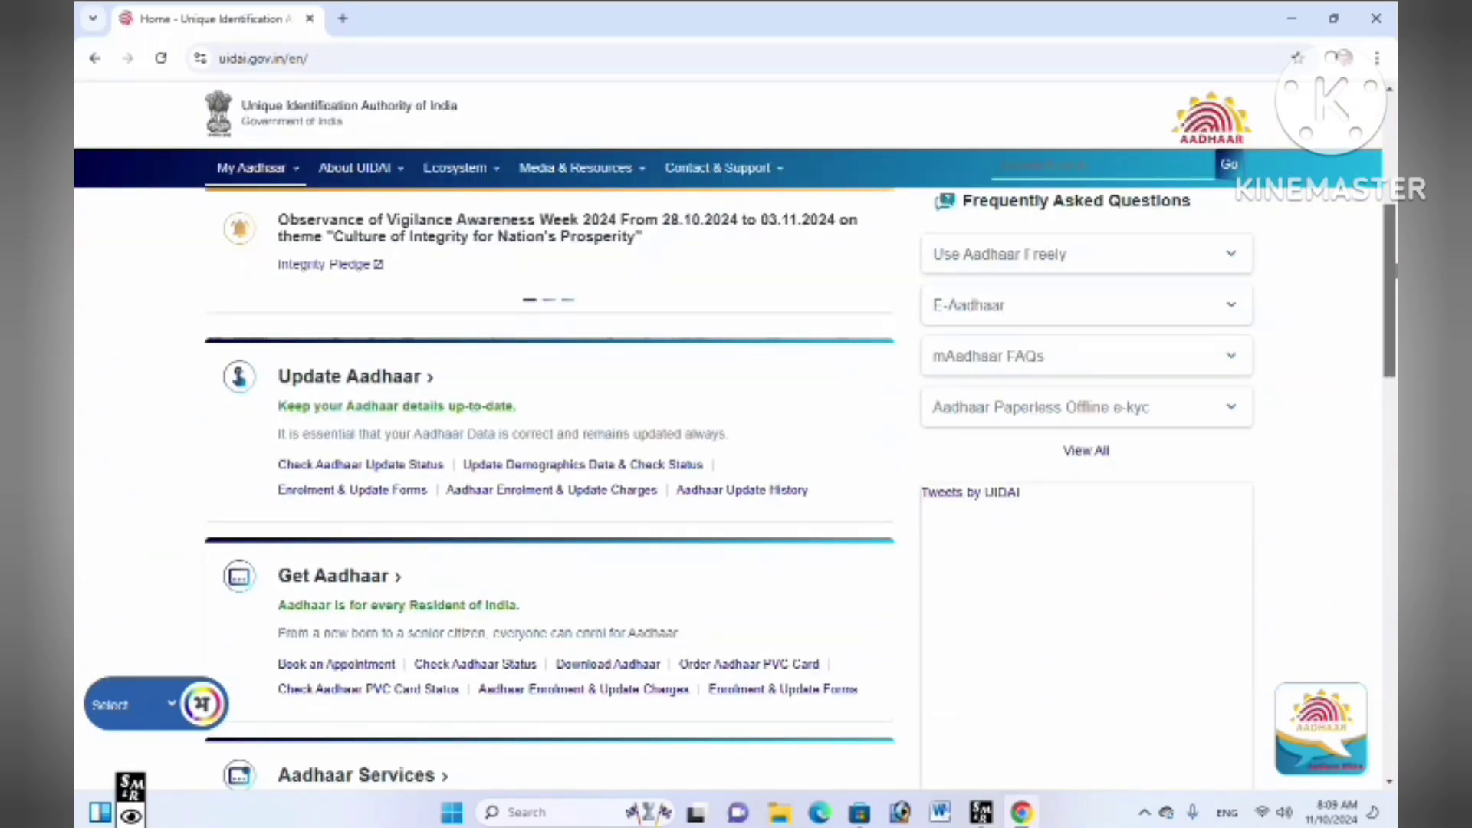
{"action": "scroll", "coordinate": [737, 429], "scroll_direction": "down", "scroll_amount": 2}
{"action": "scroll", "coordinate": [736, 430], "scroll_direction": "down", "scroll_amount": 2}
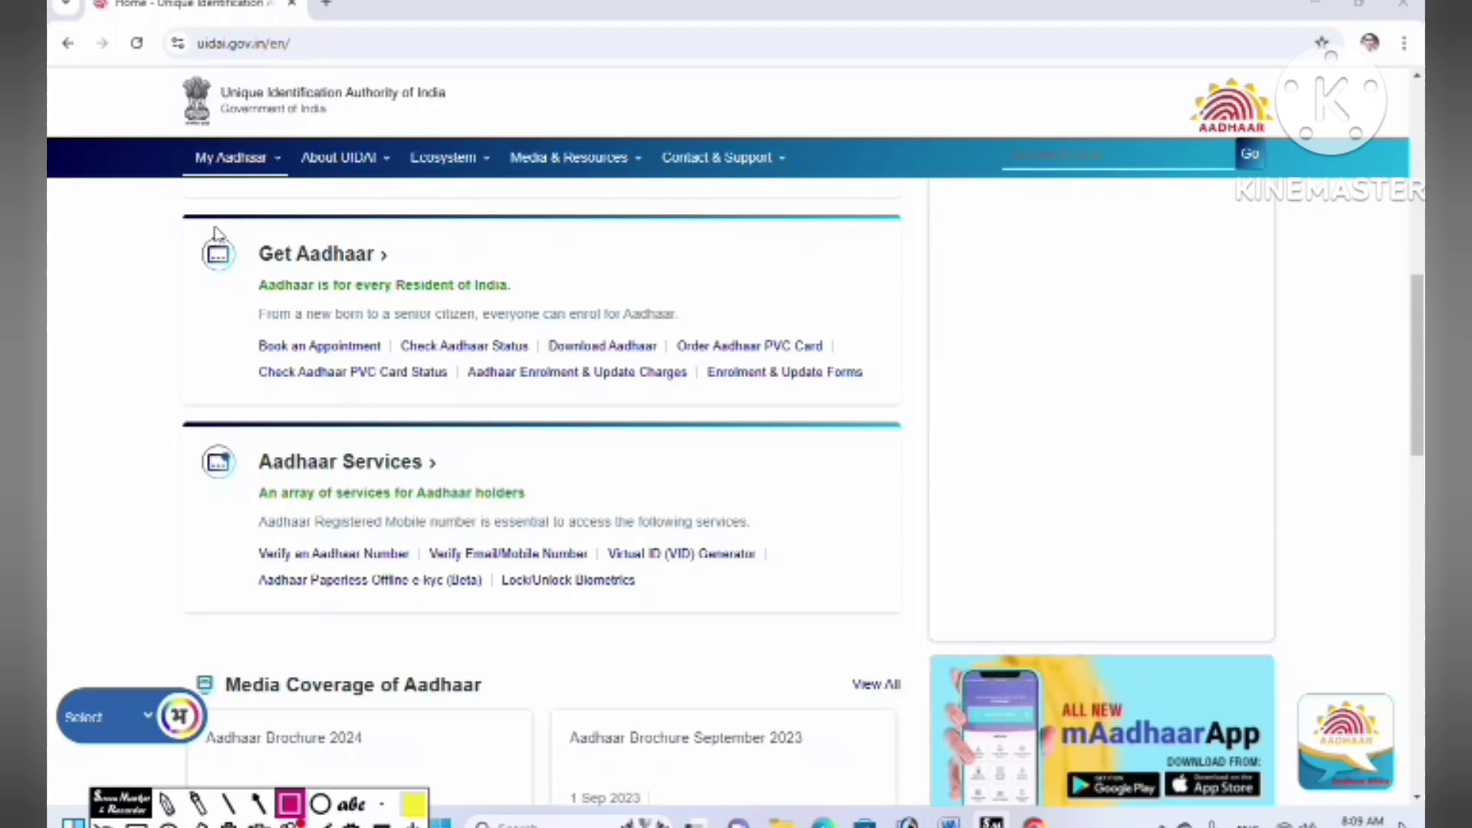
{"action": "mouse_move", "coordinate": [237, 236]}
{"action": "left_mouse_down"}
{"action": "mouse_move", "coordinate": [351, 290]}
{"action": "mouse_move", "coordinate": [414, 278]}
{"action": "left_mouse_up"}
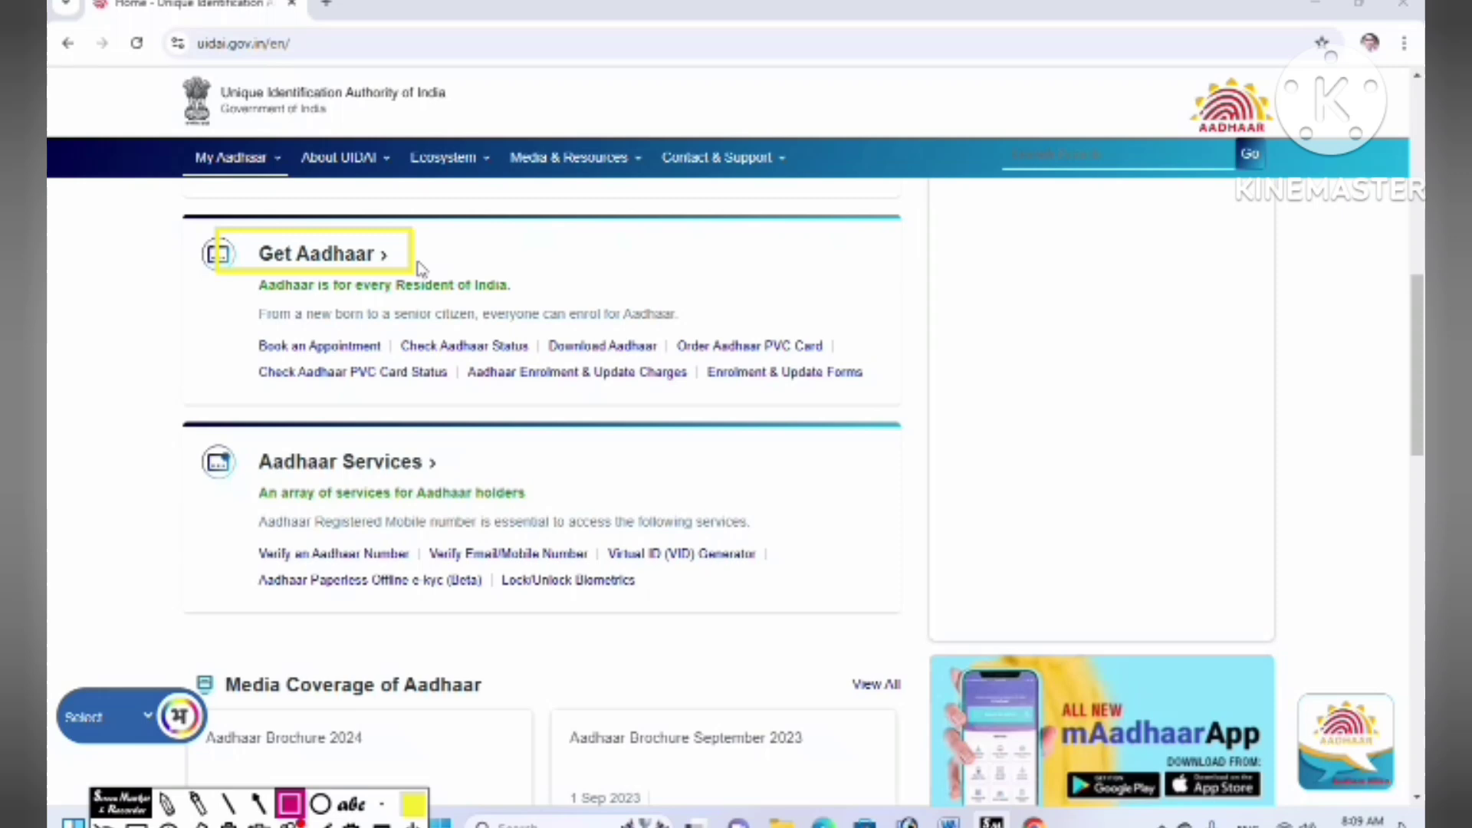
{"action": "key", "text": "Escape"}
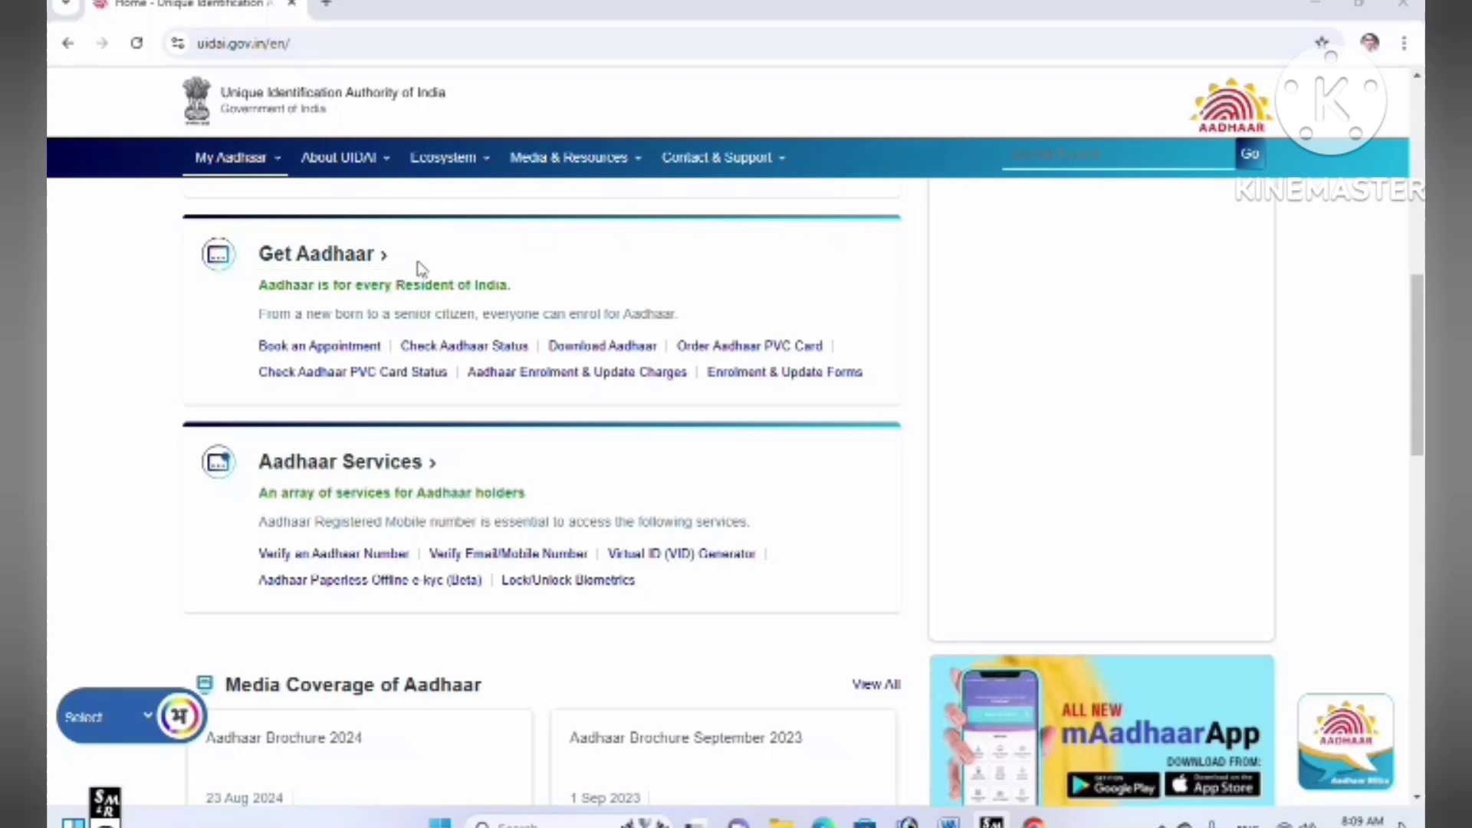
Step: Open the Get Aadhaar page and follow its Download Aadhaar link
{"action": "left_click", "coordinate": [328, 261]}
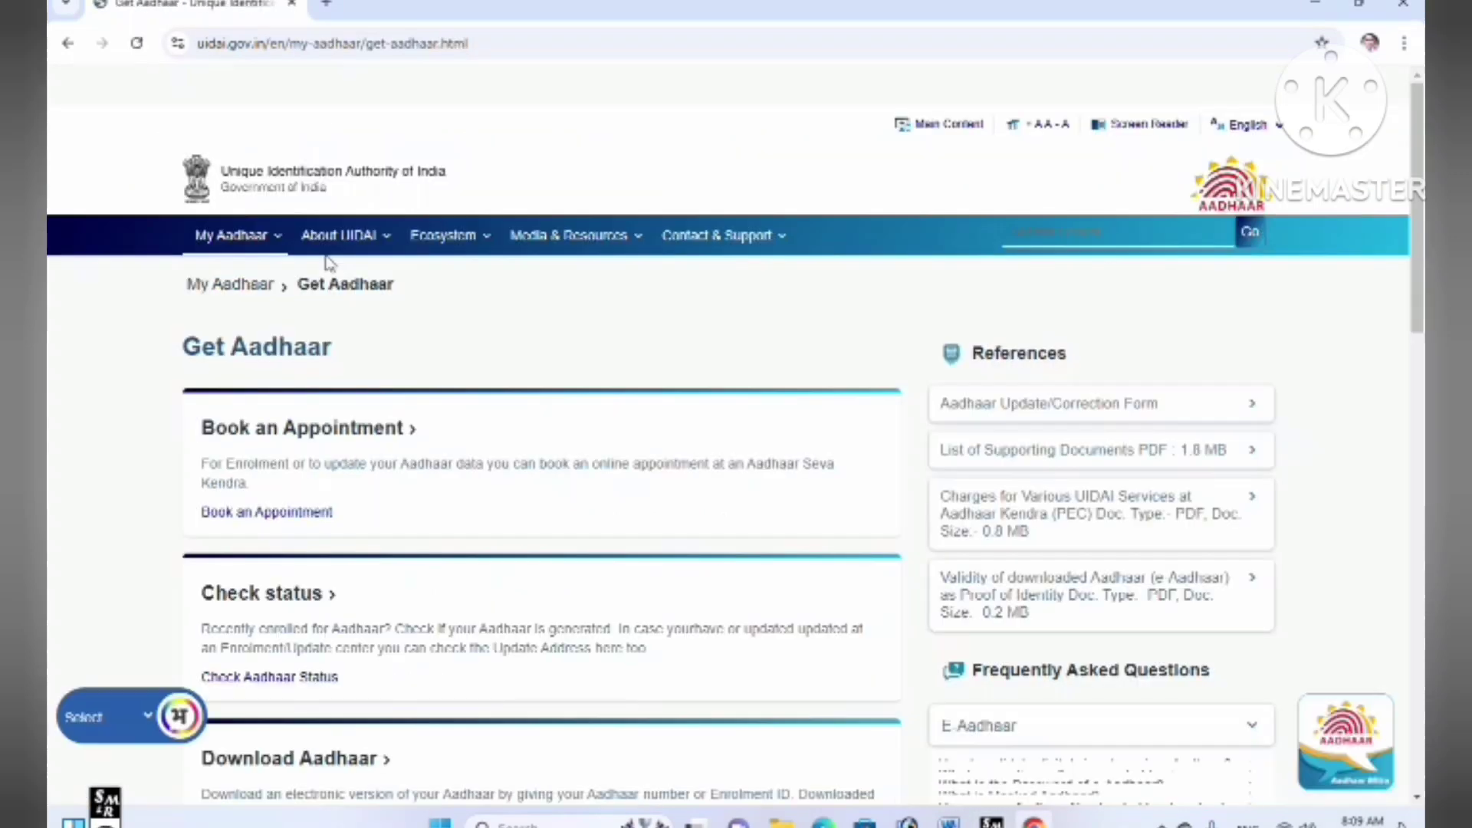
{"action": "left_click_drag", "start_coordinate": [1422, 253], "coordinate": [1424, 368]}
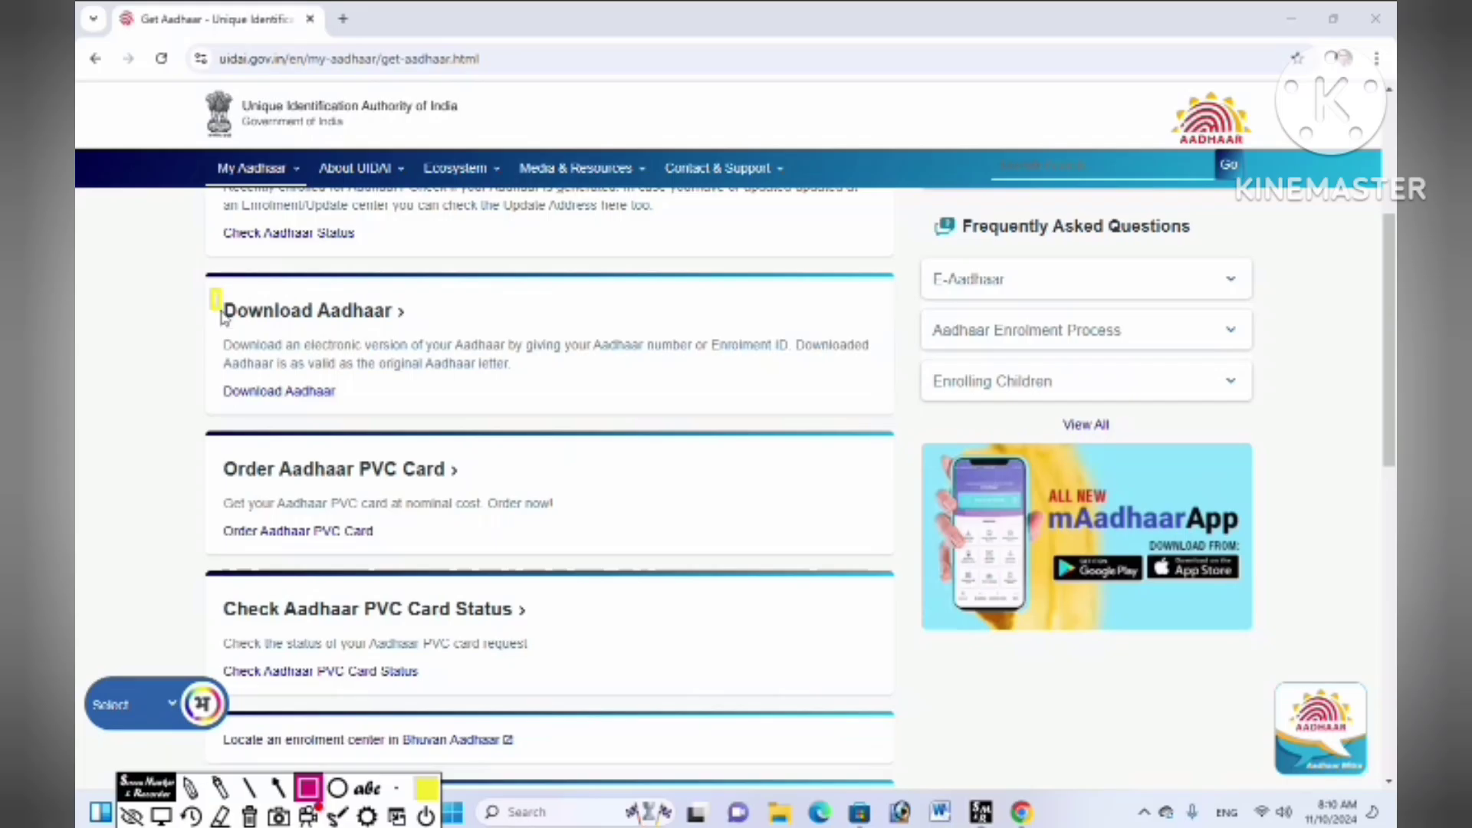
{"action": "mouse_move", "coordinate": [221, 312]}
{"action": "left_mouse_down"}
{"action": "mouse_move", "coordinate": [333, 342]}
{"action": "mouse_move", "coordinate": [419, 329]}
{"action": "left_mouse_up"}
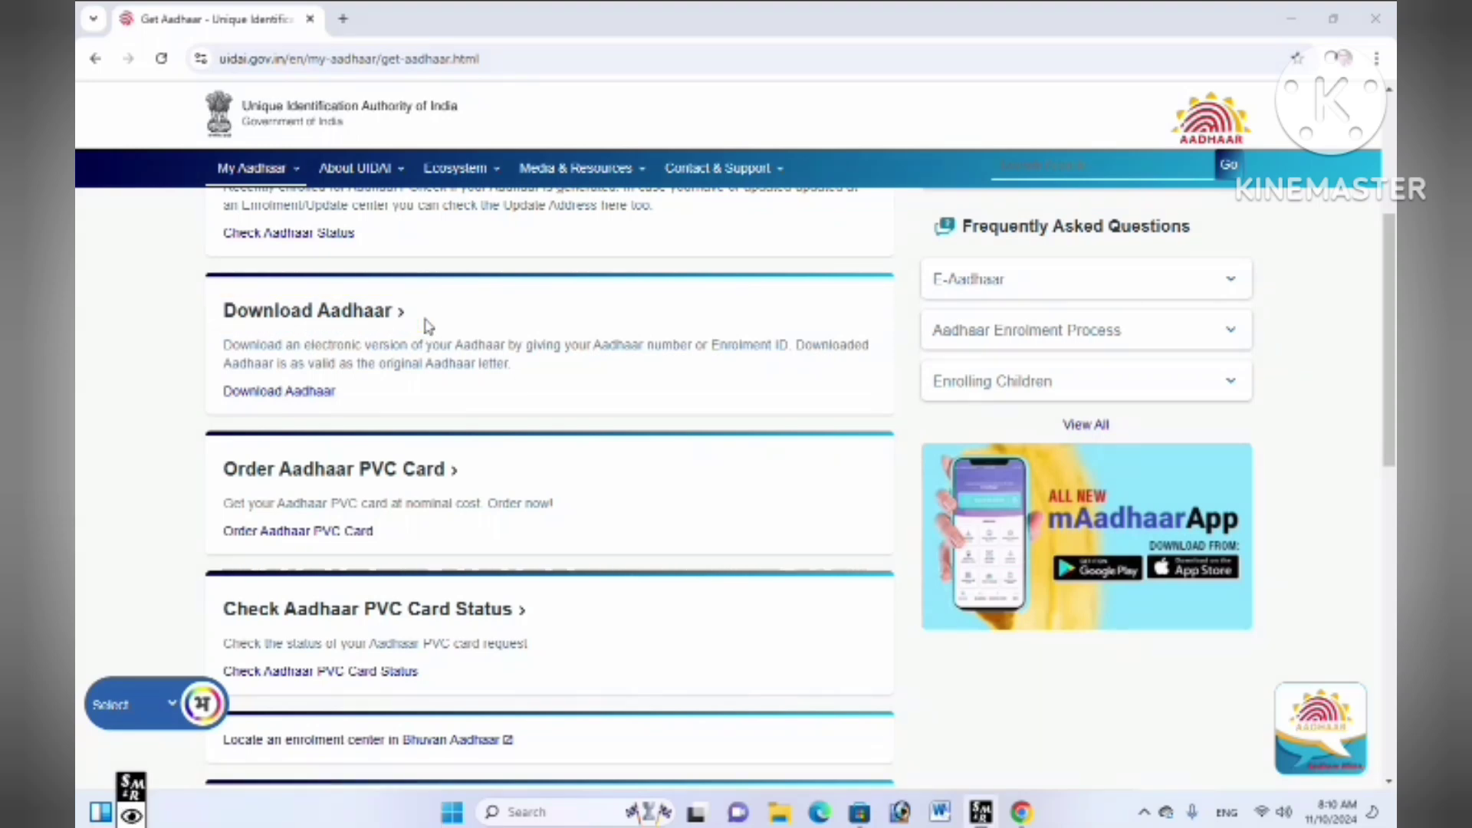
{"action": "left_click", "coordinate": [357, 314]}
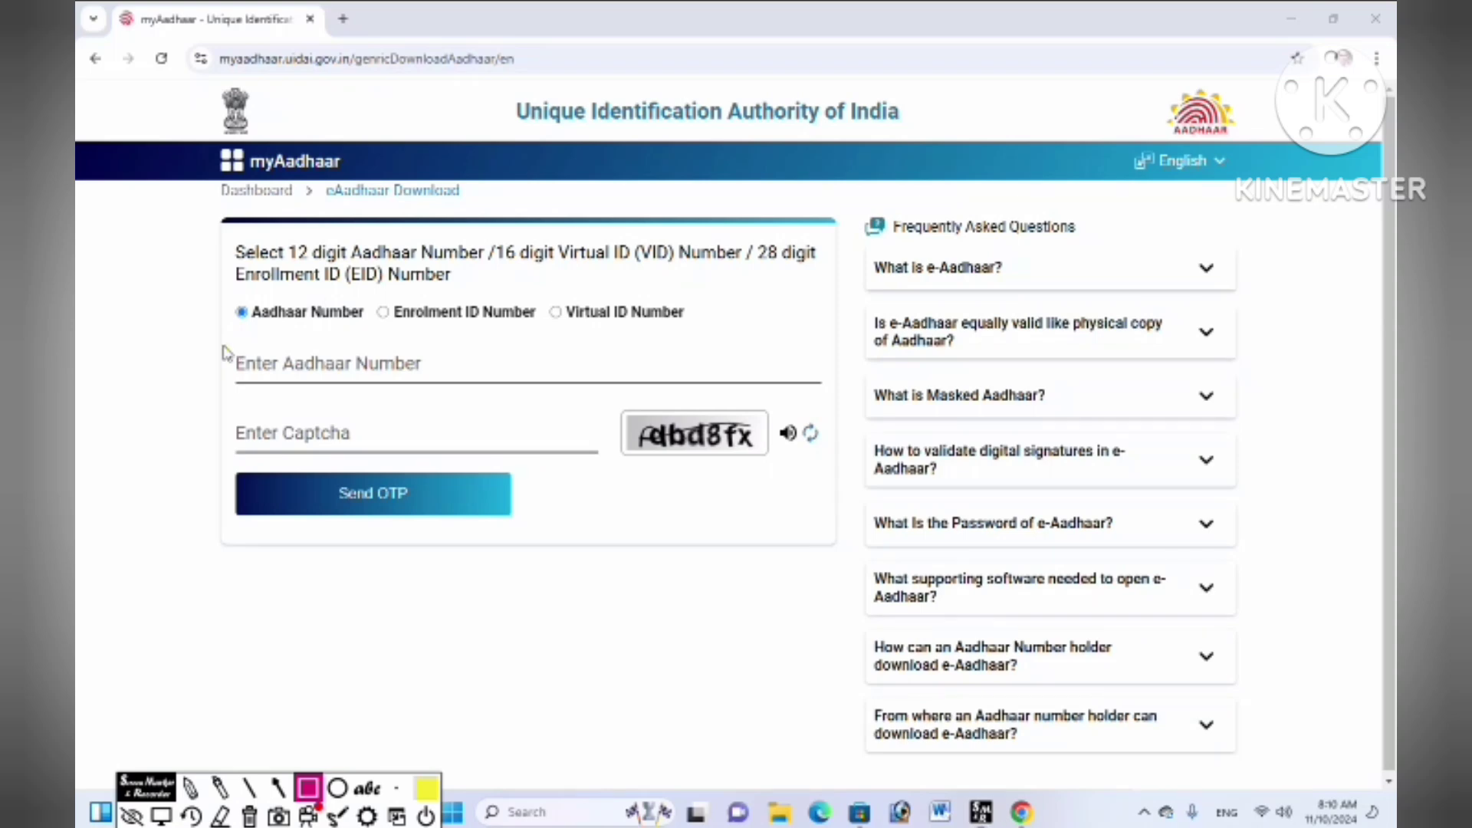
Step: Look over the eAadhaar Download form, then place the cursor in the Aadhaar Number field
{"action": "left_click_drag", "start_coordinate": [226, 352], "coordinate": [451, 392]}
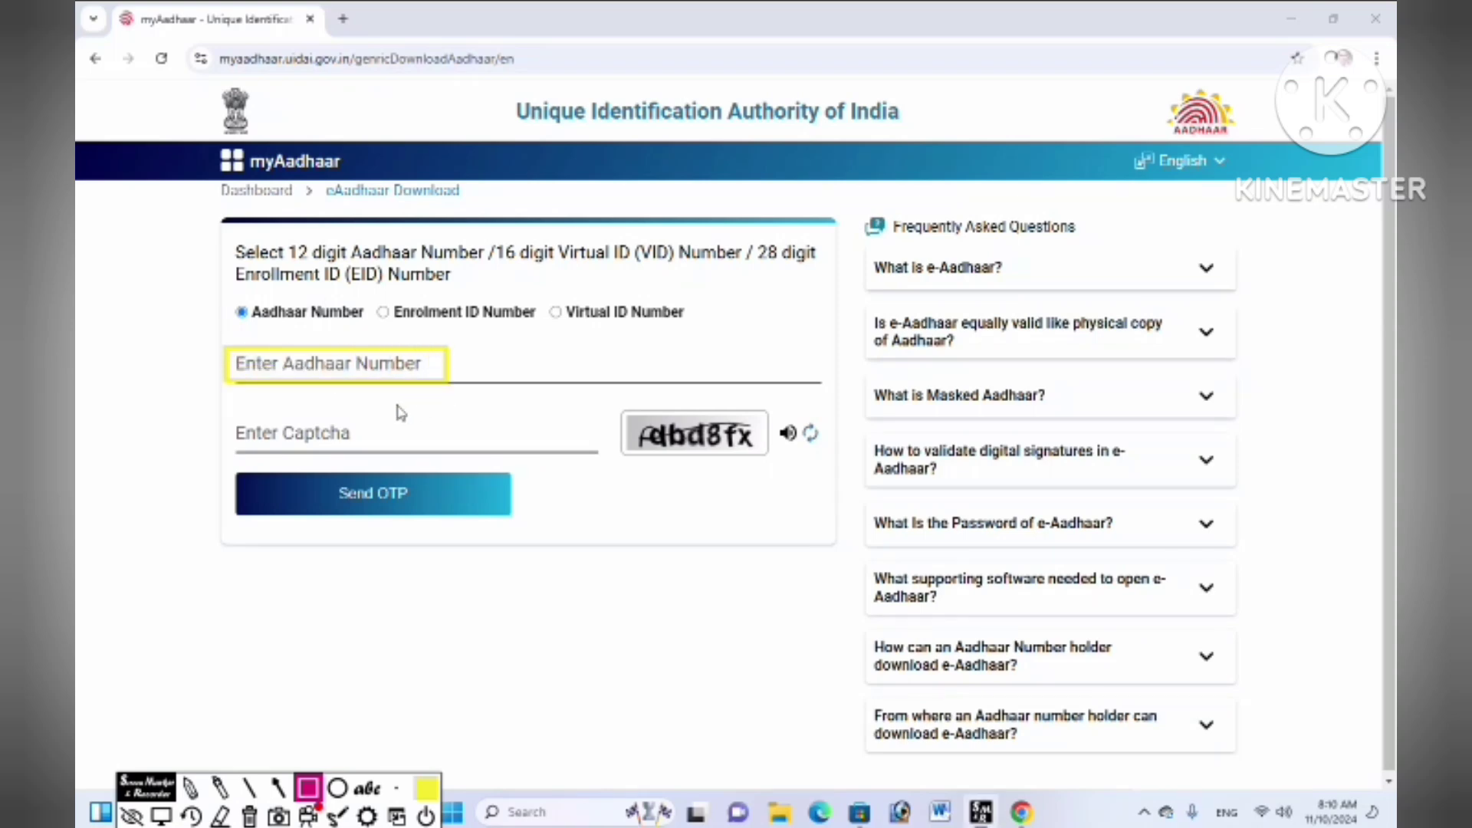
{"action": "mouse_move", "coordinate": [222, 411]}
{"action": "left_mouse_down"}
{"action": "mouse_move", "coordinate": [345, 454]}
{"action": "mouse_move", "coordinate": [437, 458]}
{"action": "left_mouse_up"}
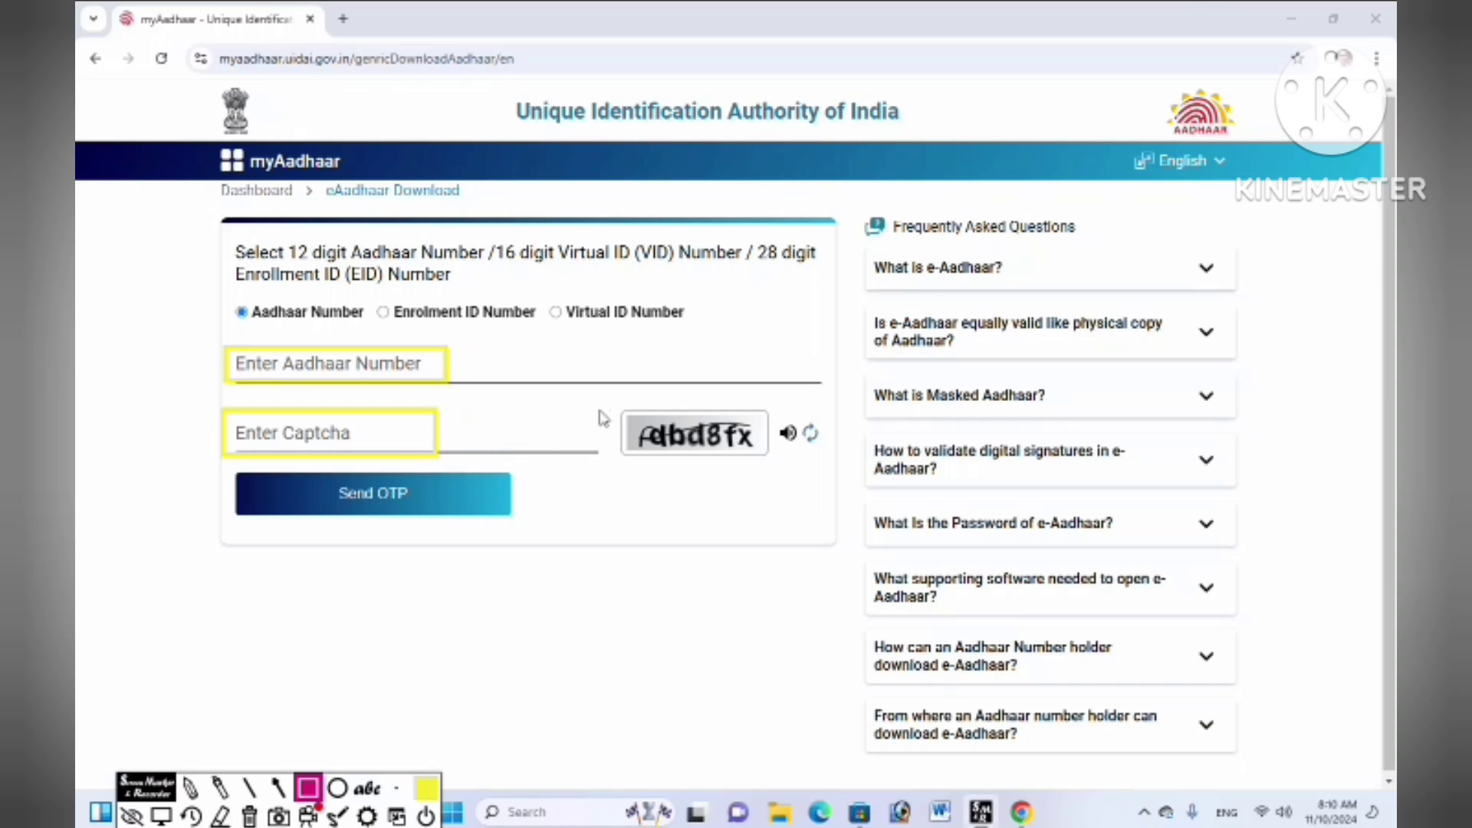
{"action": "mouse_move", "coordinate": [612, 402]}
{"action": "left_mouse_down"}
{"action": "mouse_move", "coordinate": [700, 447]}
{"action": "mouse_move", "coordinate": [859, 481]}
{"action": "mouse_move", "coordinate": [841, 481]}
{"action": "left_mouse_up"}
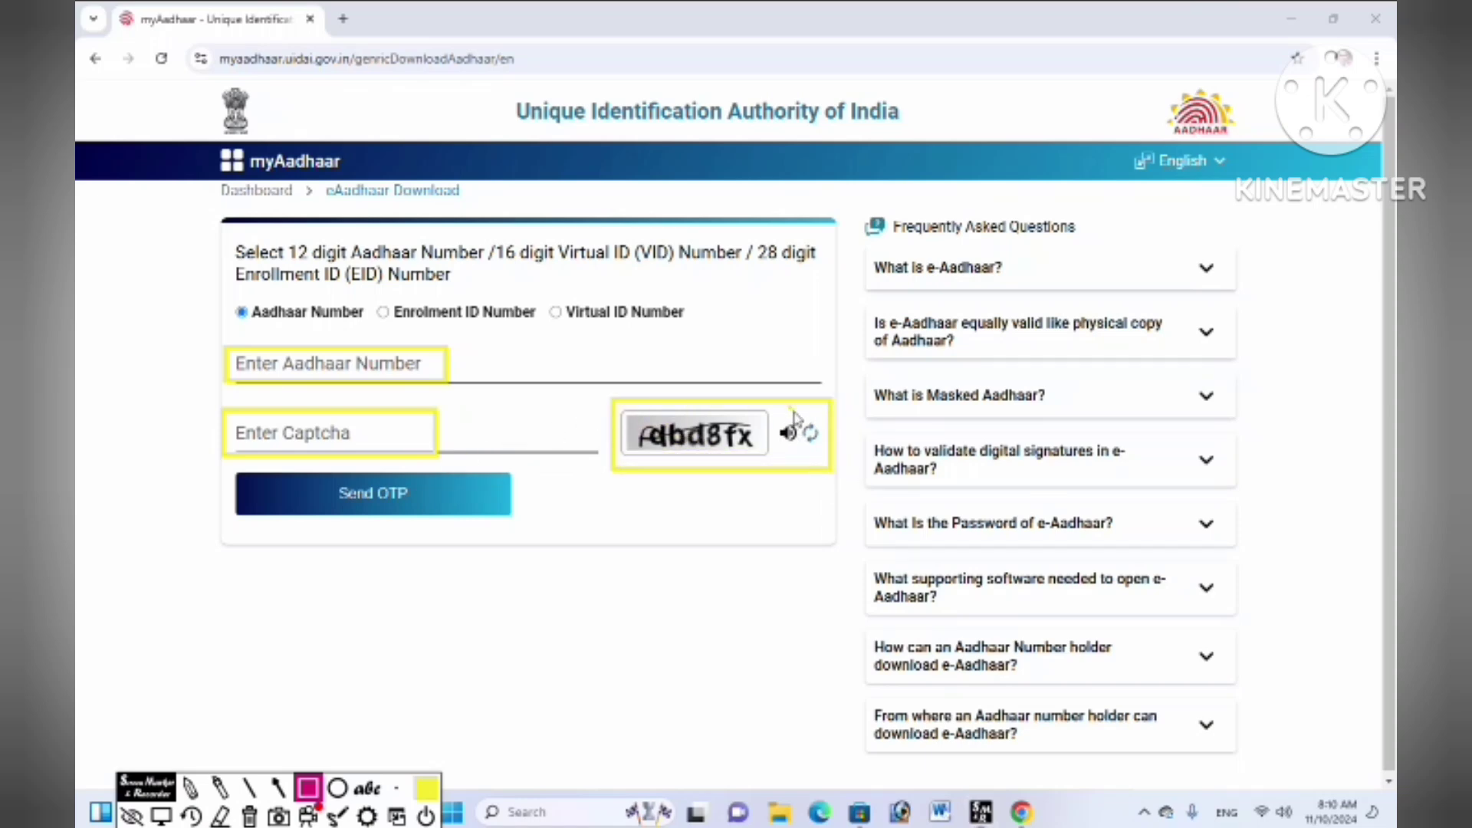
{"action": "left_click_drag", "start_coordinate": [790, 405], "coordinate": [829, 469]}
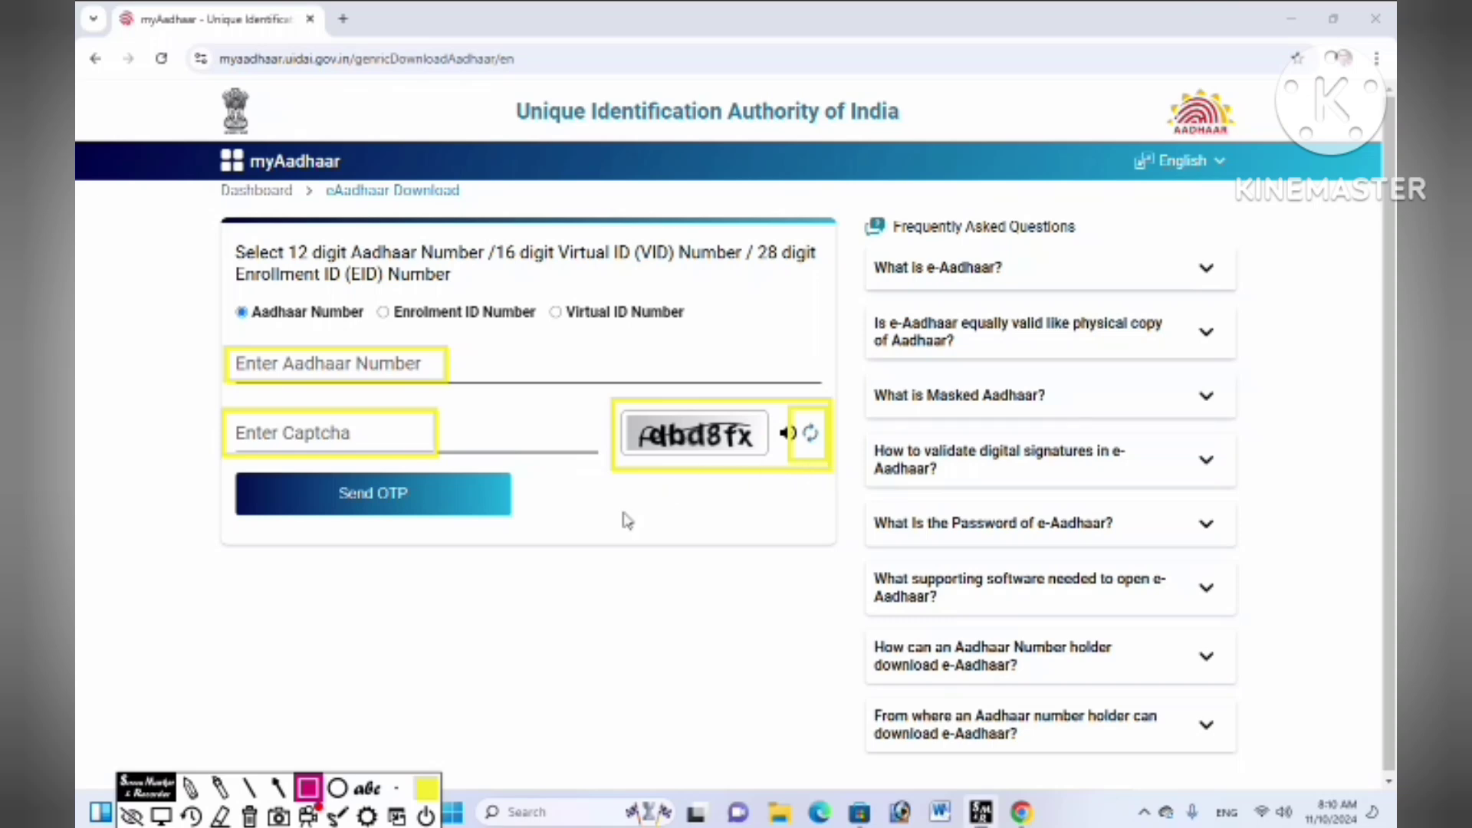
{"action": "mouse_move", "coordinate": [221, 464]}
{"action": "left_mouse_down"}
{"action": "mouse_move", "coordinate": [398, 526]}
{"action": "mouse_move", "coordinate": [535, 533]}
{"action": "left_mouse_up"}
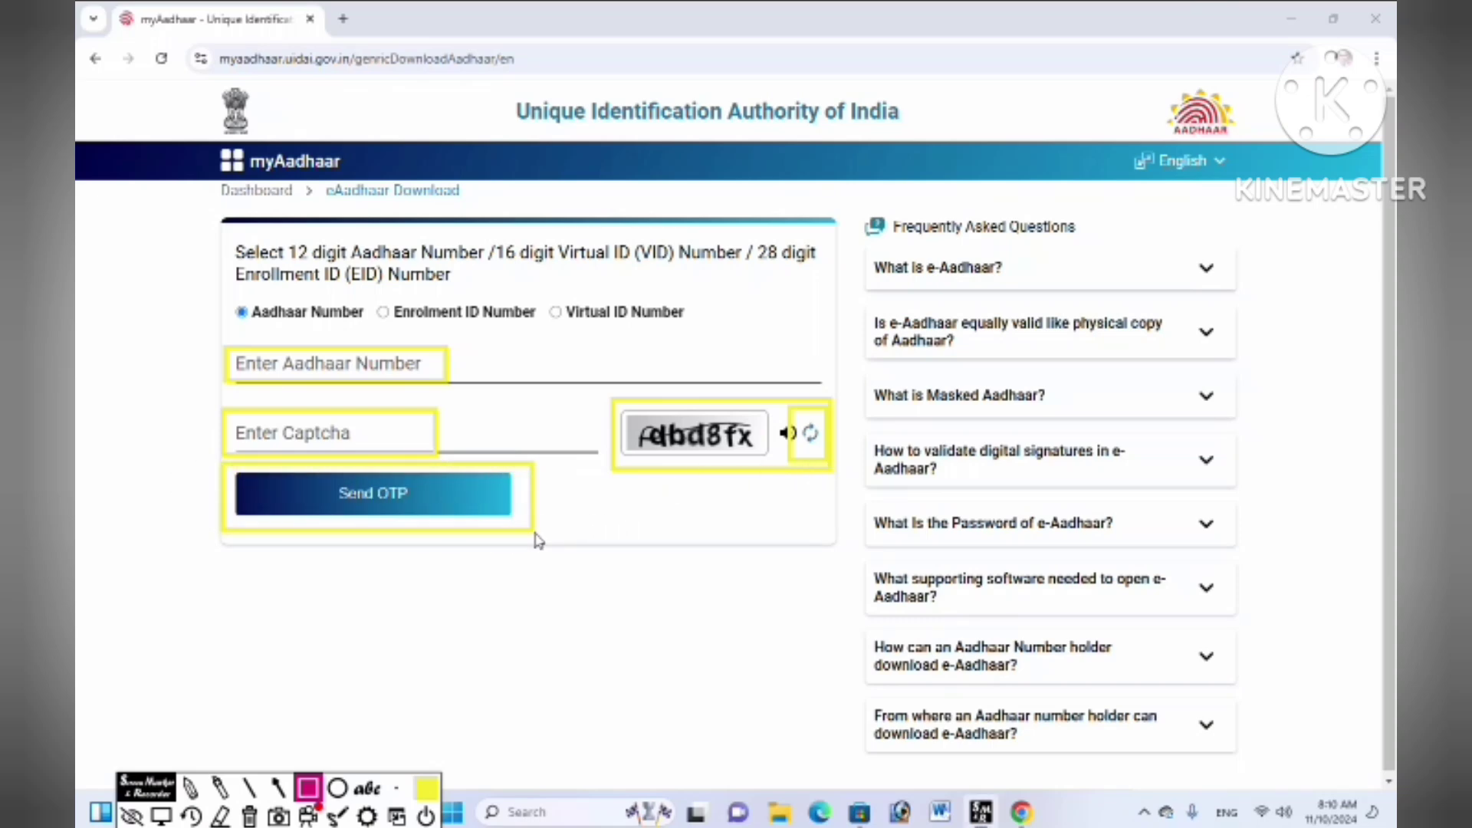
{"action": "key", "text": "Escape"}
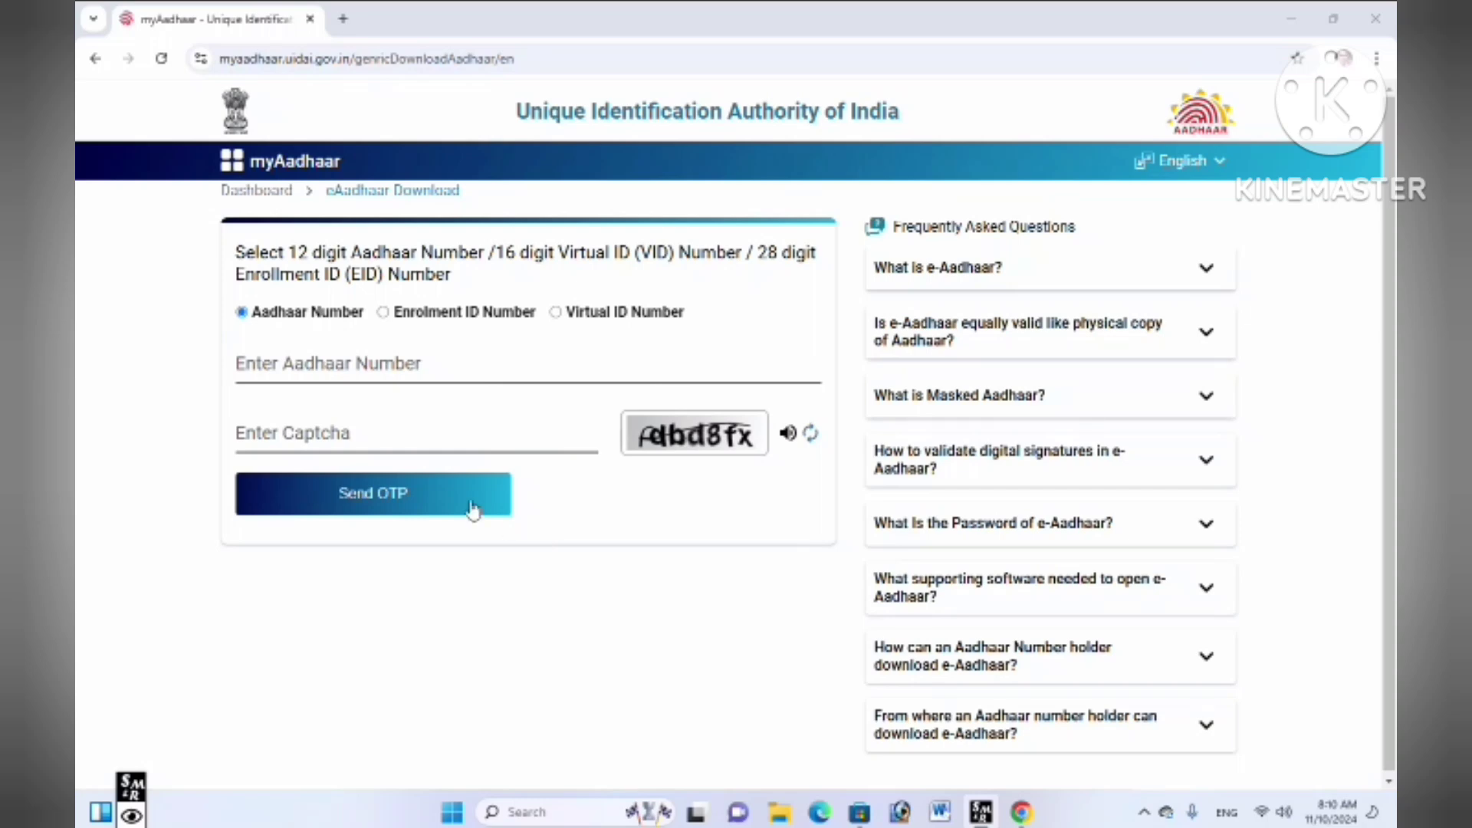
{"action": "left_click", "coordinate": [432, 375]}
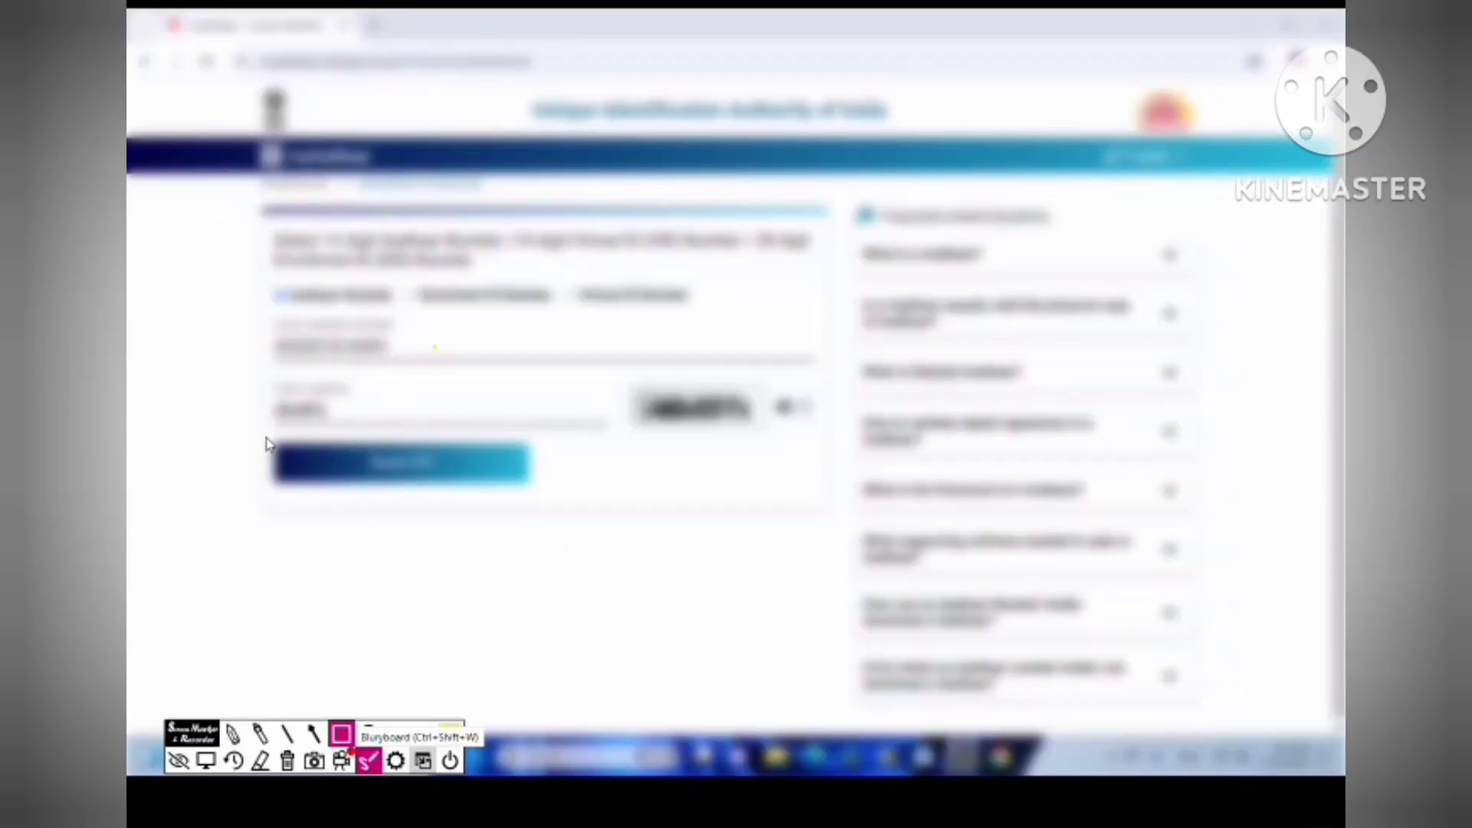
Step: Work through the Aadhaar number, captcha and OTP sections of the eAadhaar Download form
{"action": "mouse_move", "coordinate": [267, 444]}
{"action": "left_mouse_down"}
{"action": "mouse_move", "coordinate": [358, 473]}
{"action": "mouse_move", "coordinate": [547, 497]}
{"action": "left_mouse_up"}
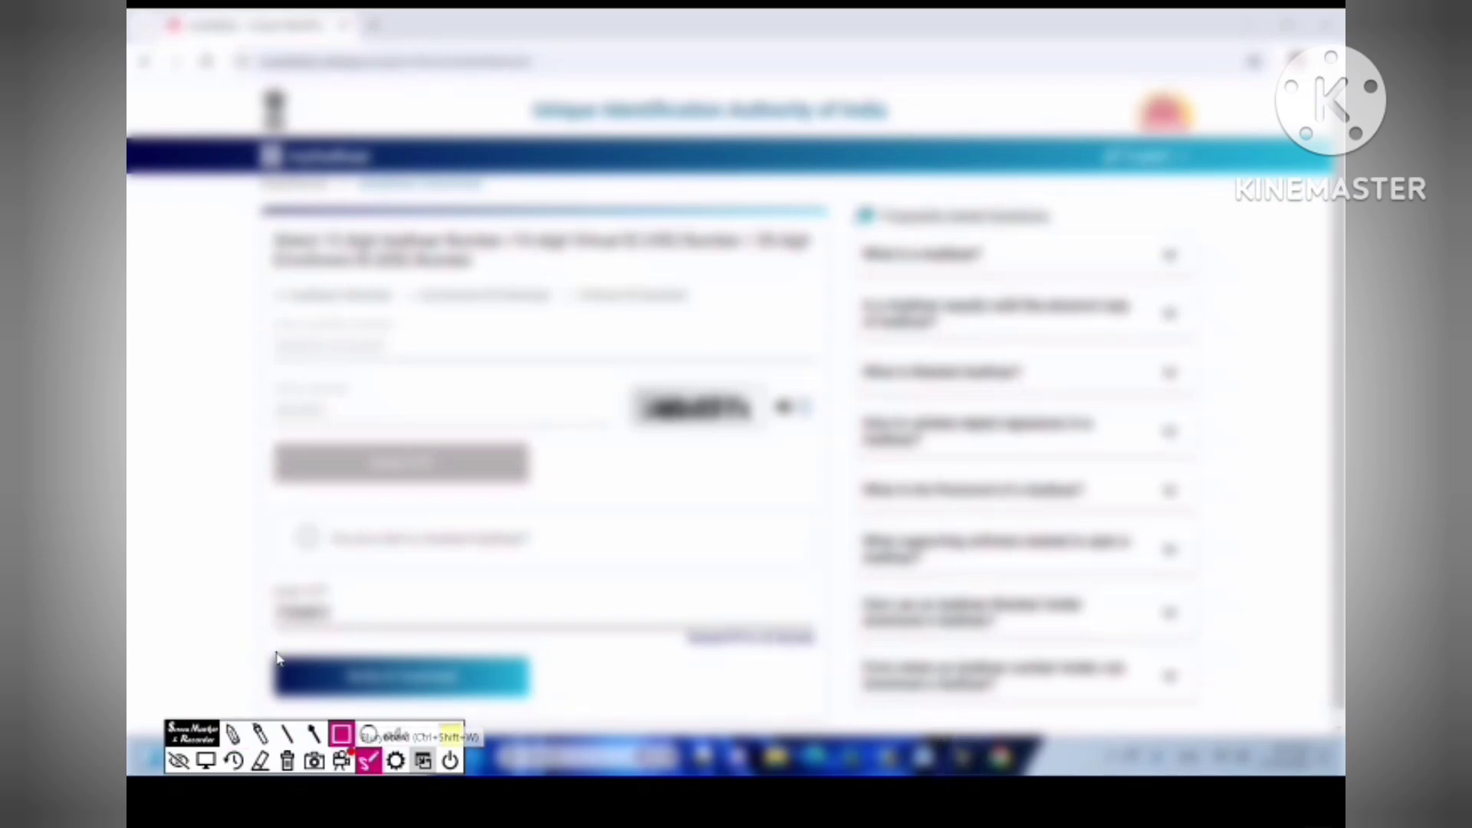
{"action": "left_click_drag", "start_coordinate": [244, 649], "coordinate": [610, 710]}
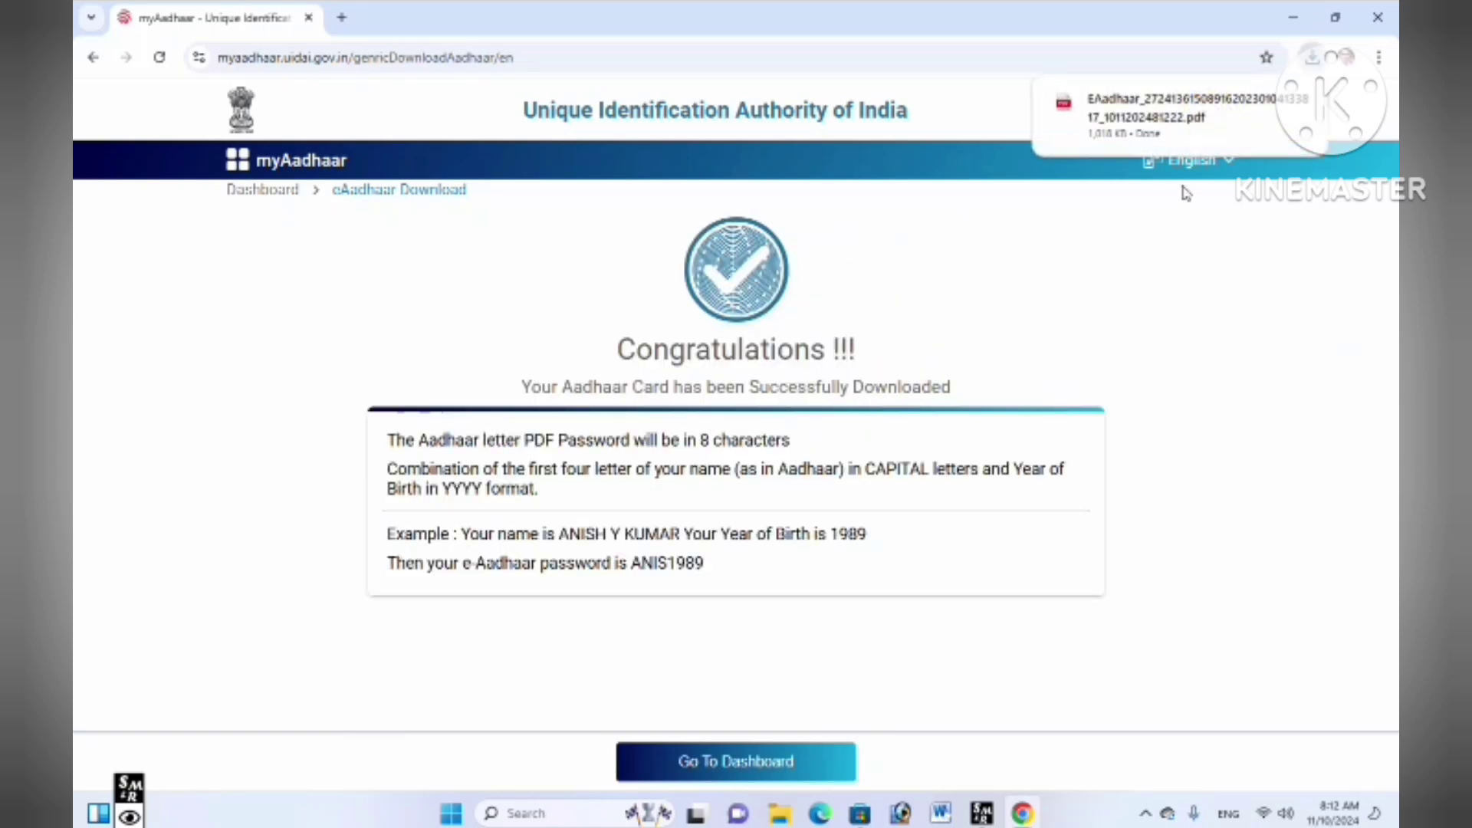
Step: Reload the confirmation page and read the 8-character password rules: first four capital letters of the name plus birth year
{"action": "key", "text": "ctrl+r"}
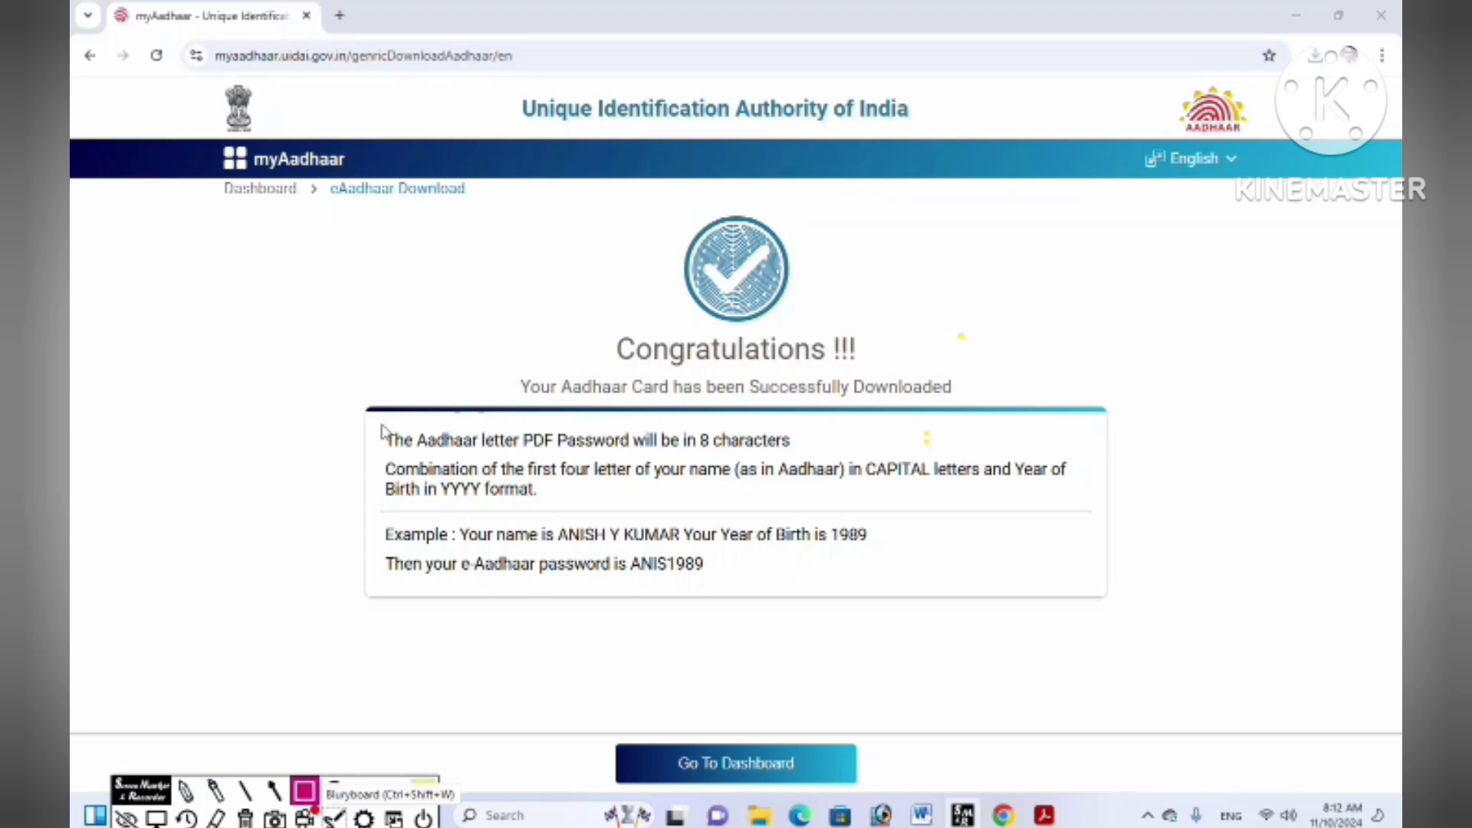
{"action": "mouse_move", "coordinate": [382, 426]}
{"action": "left_mouse_down"}
{"action": "mouse_move", "coordinate": [465, 446]}
{"action": "mouse_move", "coordinate": [804, 460]}
{"action": "left_mouse_up"}
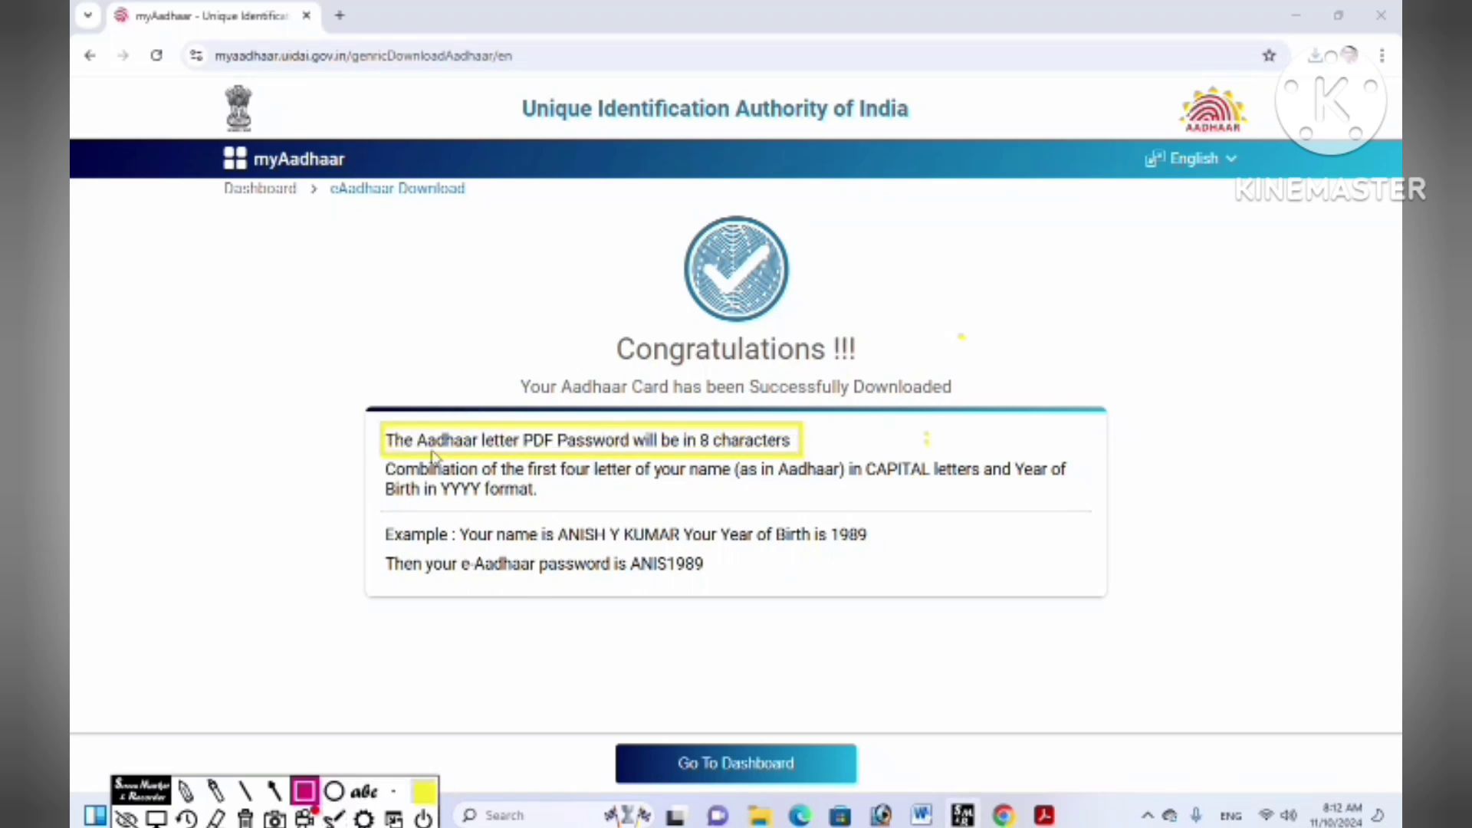
{"action": "mouse_move", "coordinate": [383, 459]}
{"action": "left_mouse_down"}
{"action": "mouse_move", "coordinate": [498, 492]}
{"action": "mouse_move", "coordinate": [1055, 499]}
{"action": "mouse_move", "coordinate": [1098, 514]}
{"action": "left_mouse_up"}
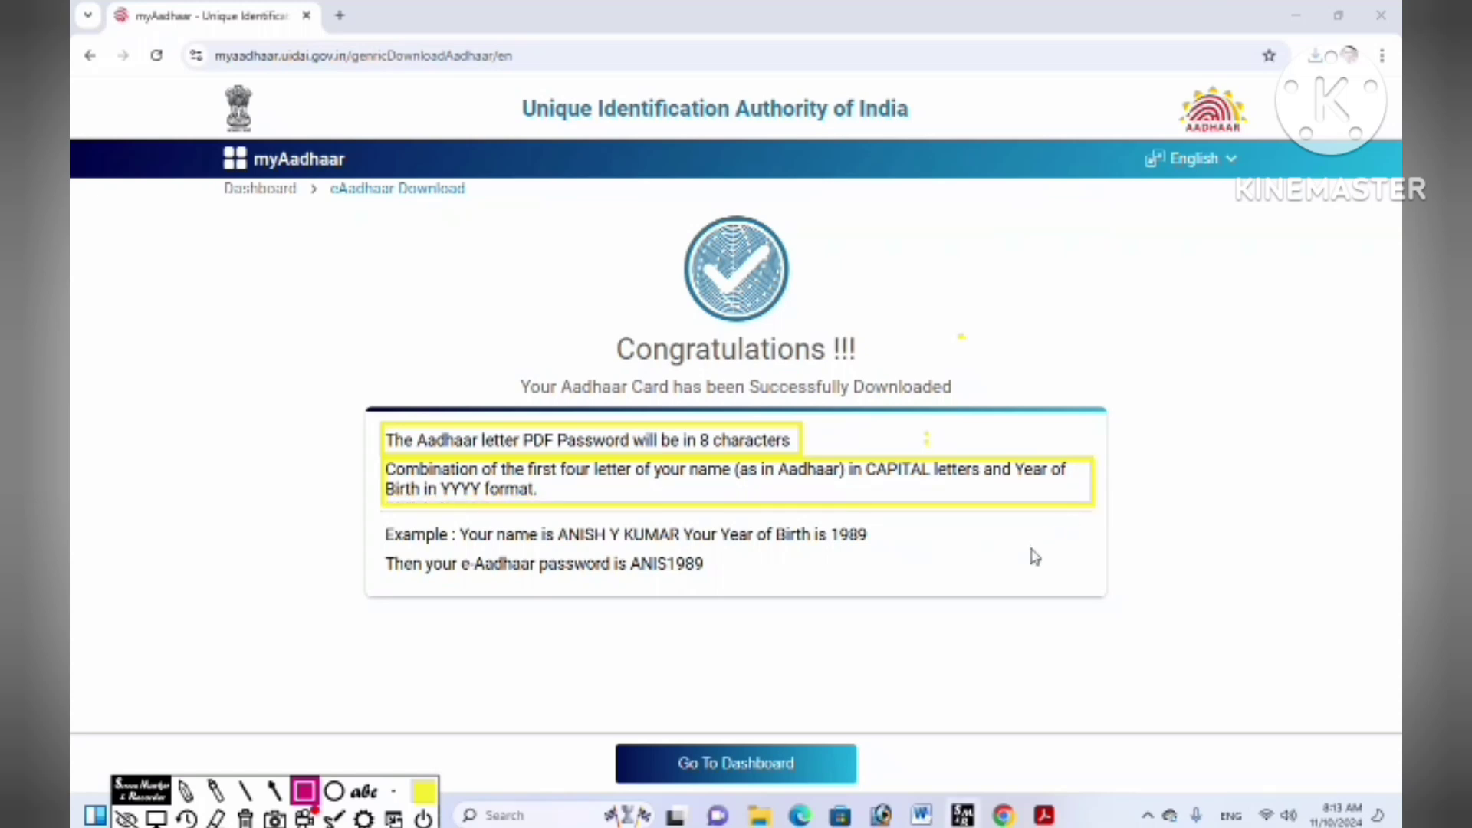
{"action": "left_click", "coordinate": [244, 792]}
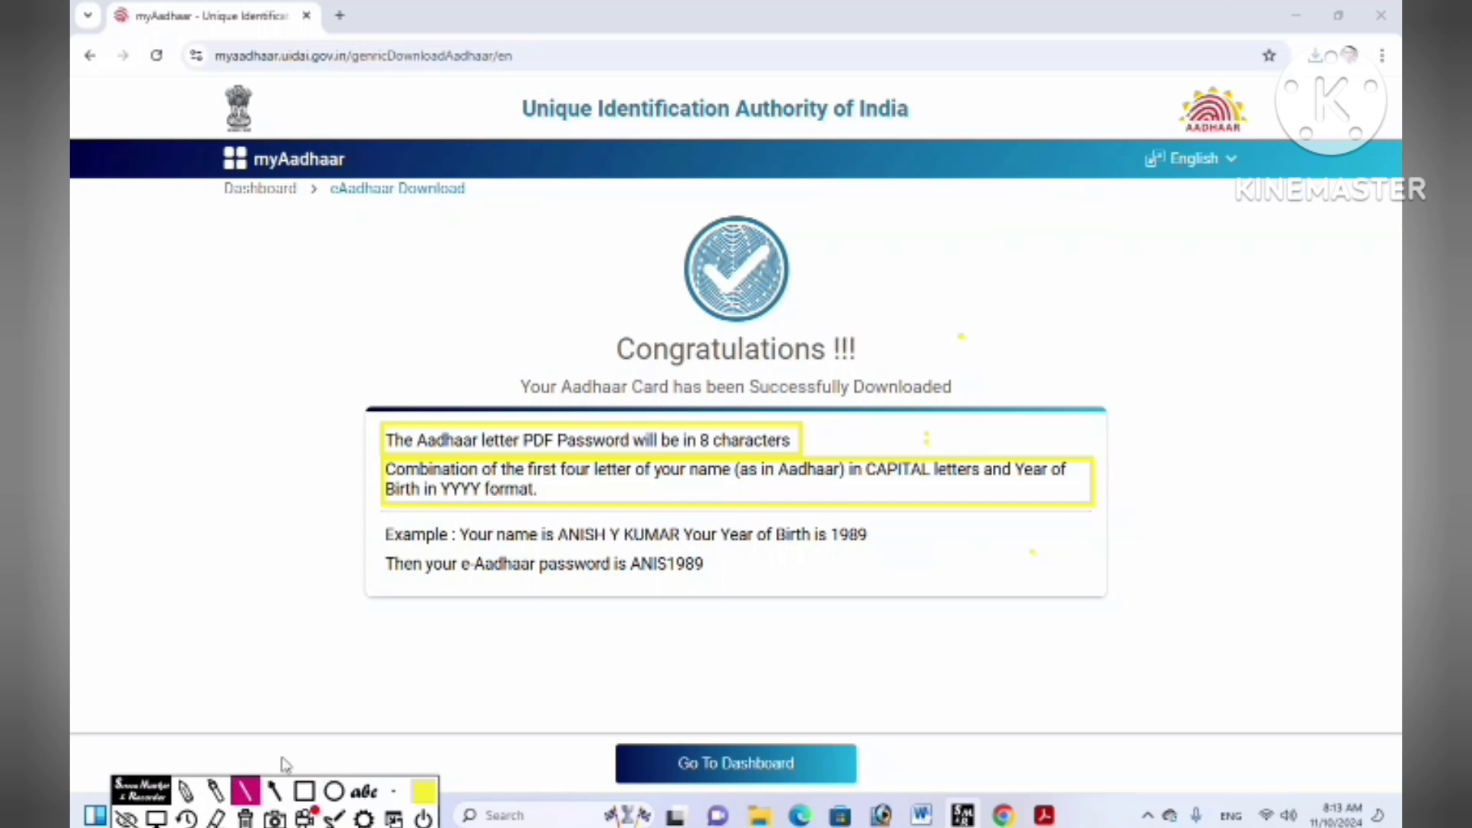
{"action": "mouse_move", "coordinate": [382, 550]}
{"action": "left_mouse_down"}
{"action": "mouse_move", "coordinate": [427, 562]}
{"action": "mouse_move", "coordinate": [589, 545]}
{"action": "mouse_move", "coordinate": [869, 550]}
{"action": "left_mouse_up"}
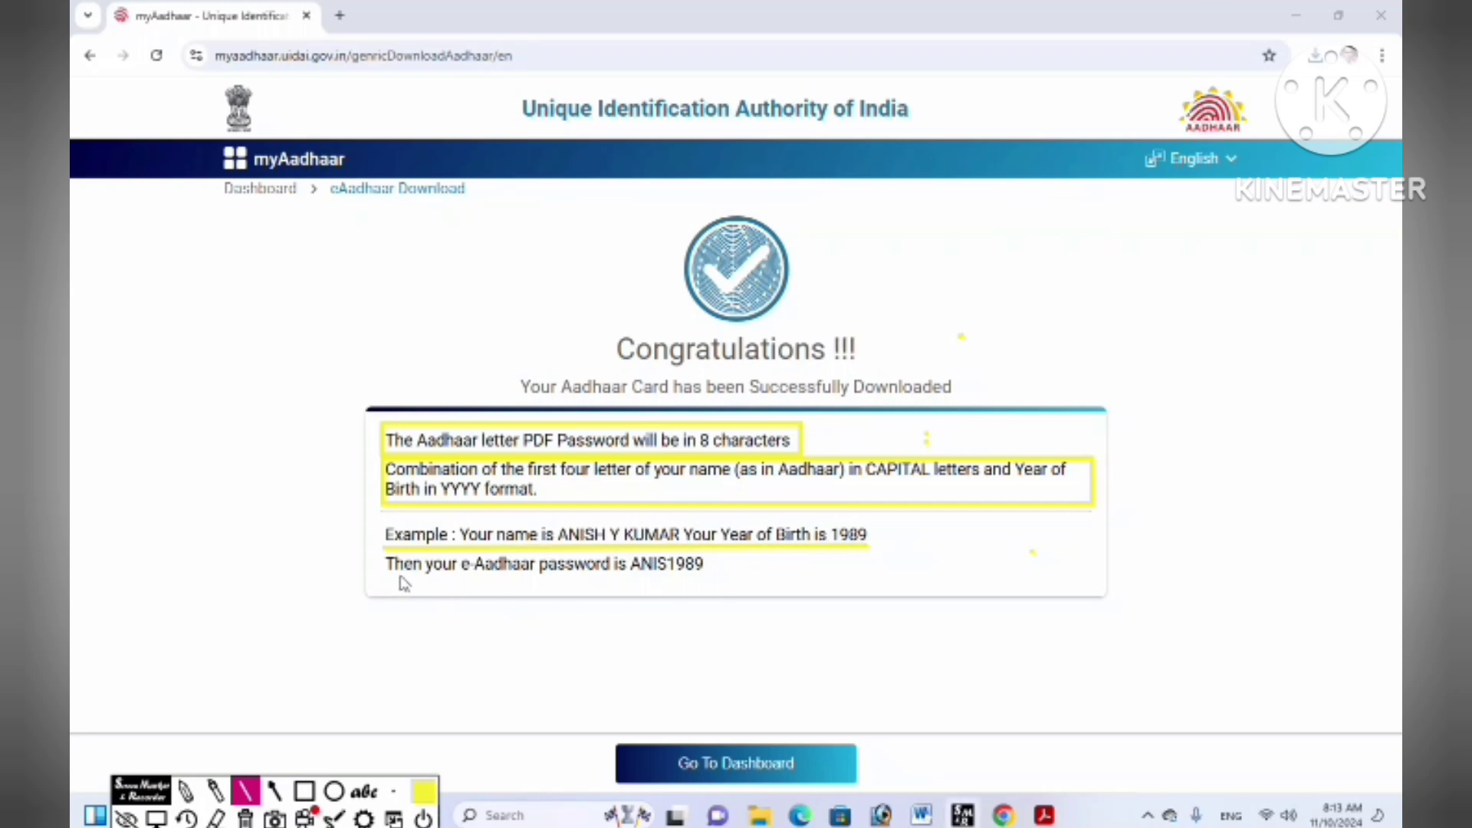
{"action": "left_click_drag", "start_coordinate": [400, 577], "coordinate": [709, 573]}
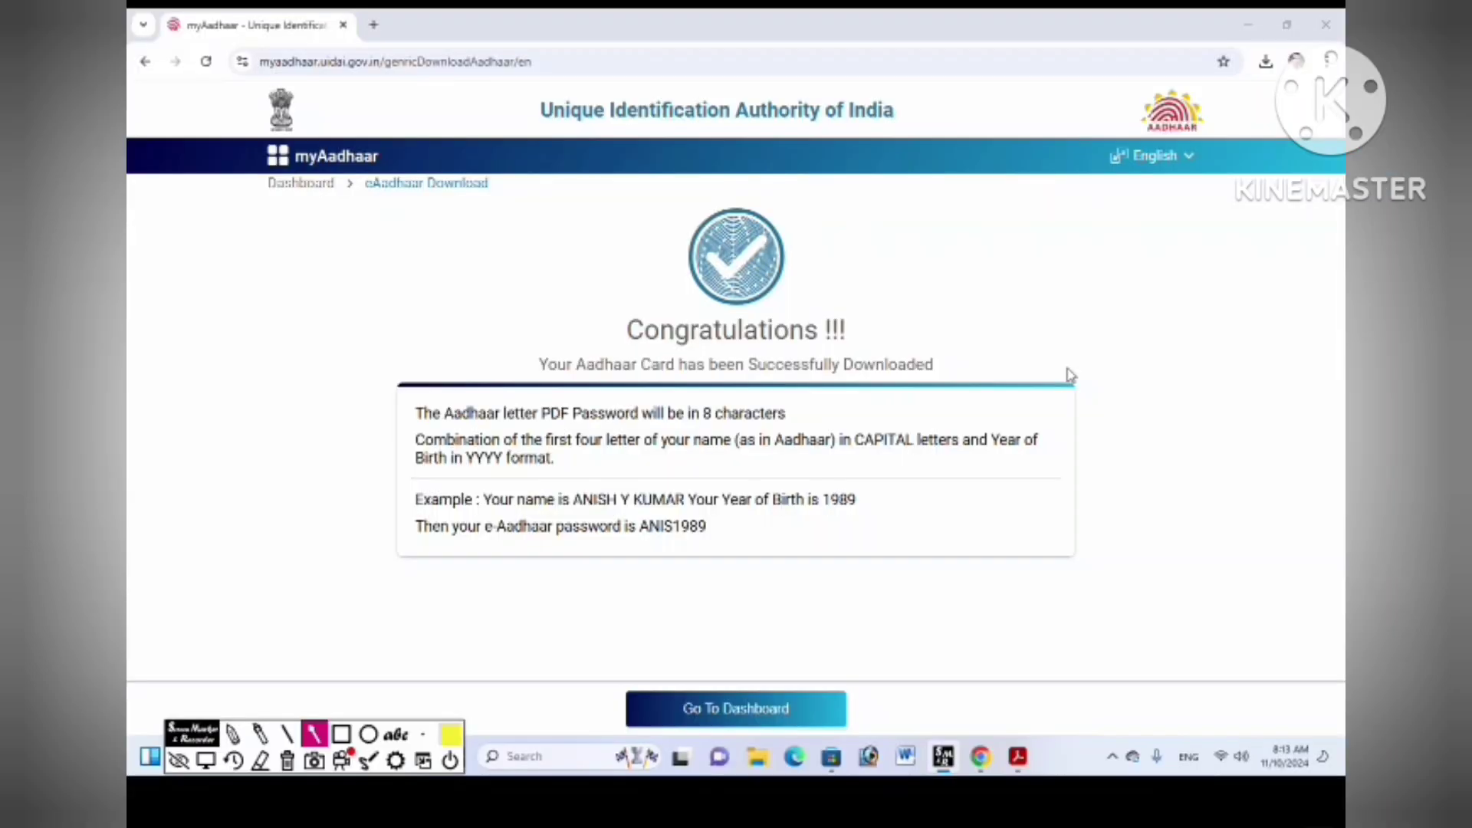
{"action": "mouse_move", "coordinate": [1069, 369]}
{"action": "left_mouse_down"}
{"action": "mouse_move", "coordinate": [1207, 101]}
{"action": "mouse_move", "coordinate": [1258, 83]}
{"action": "left_mouse_up"}
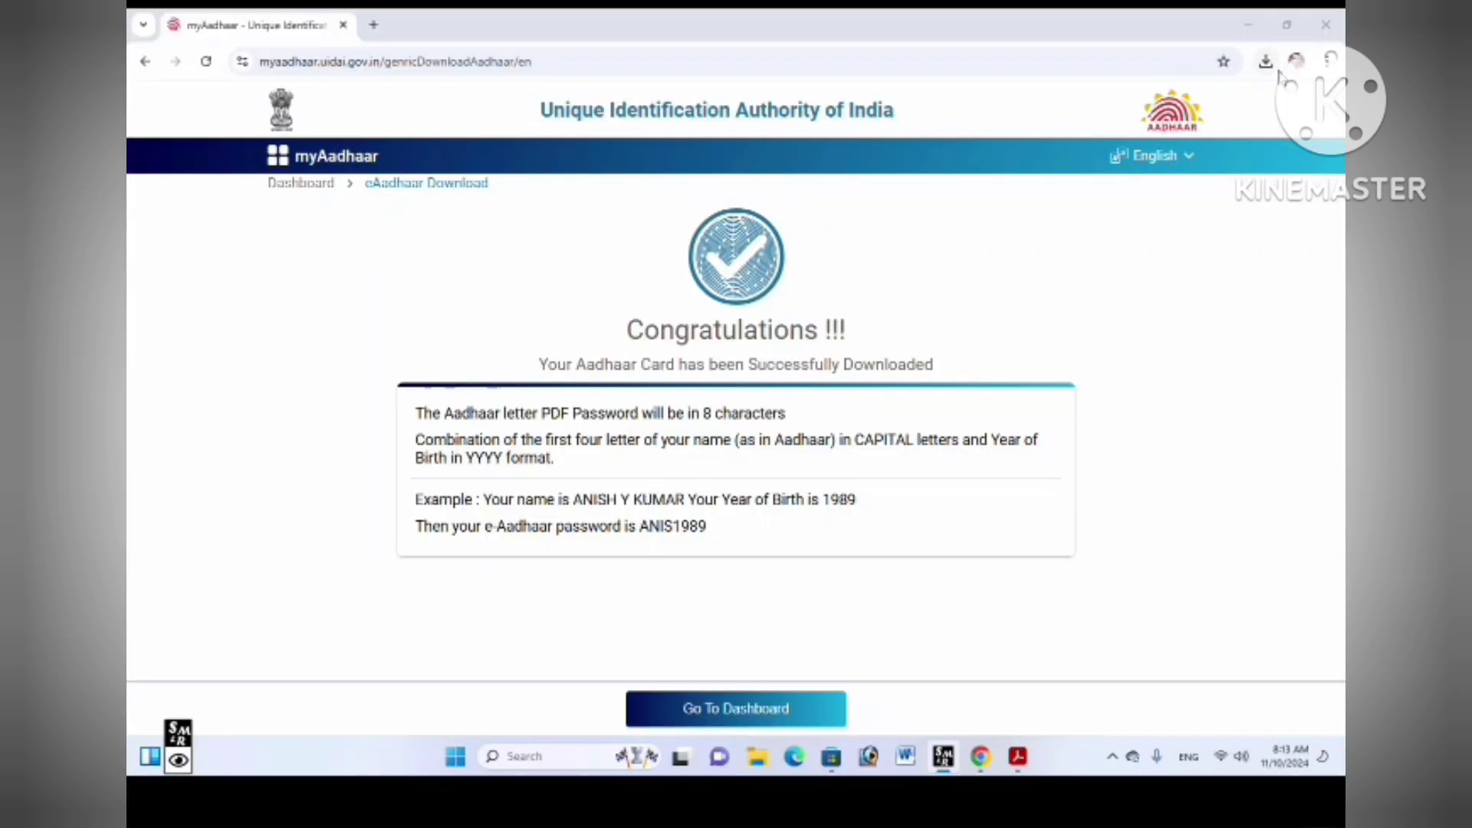
Step: Open the downloaded EAadhaar PDF from Chrome's downloads list in a new tab
{"action": "left_click", "coordinate": [1276, 67]}
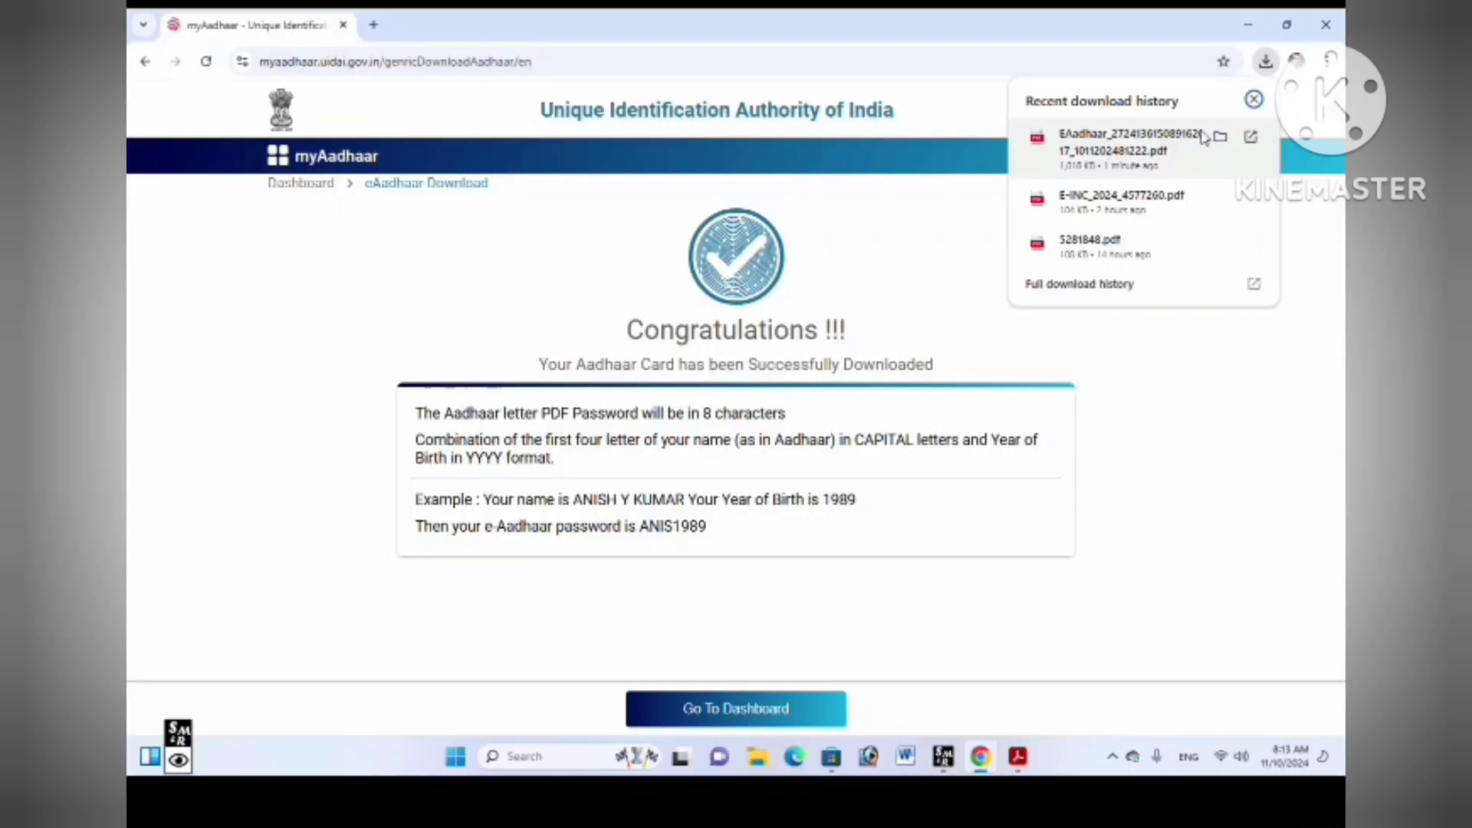
{"action": "left_click", "coordinate": [1201, 138]}
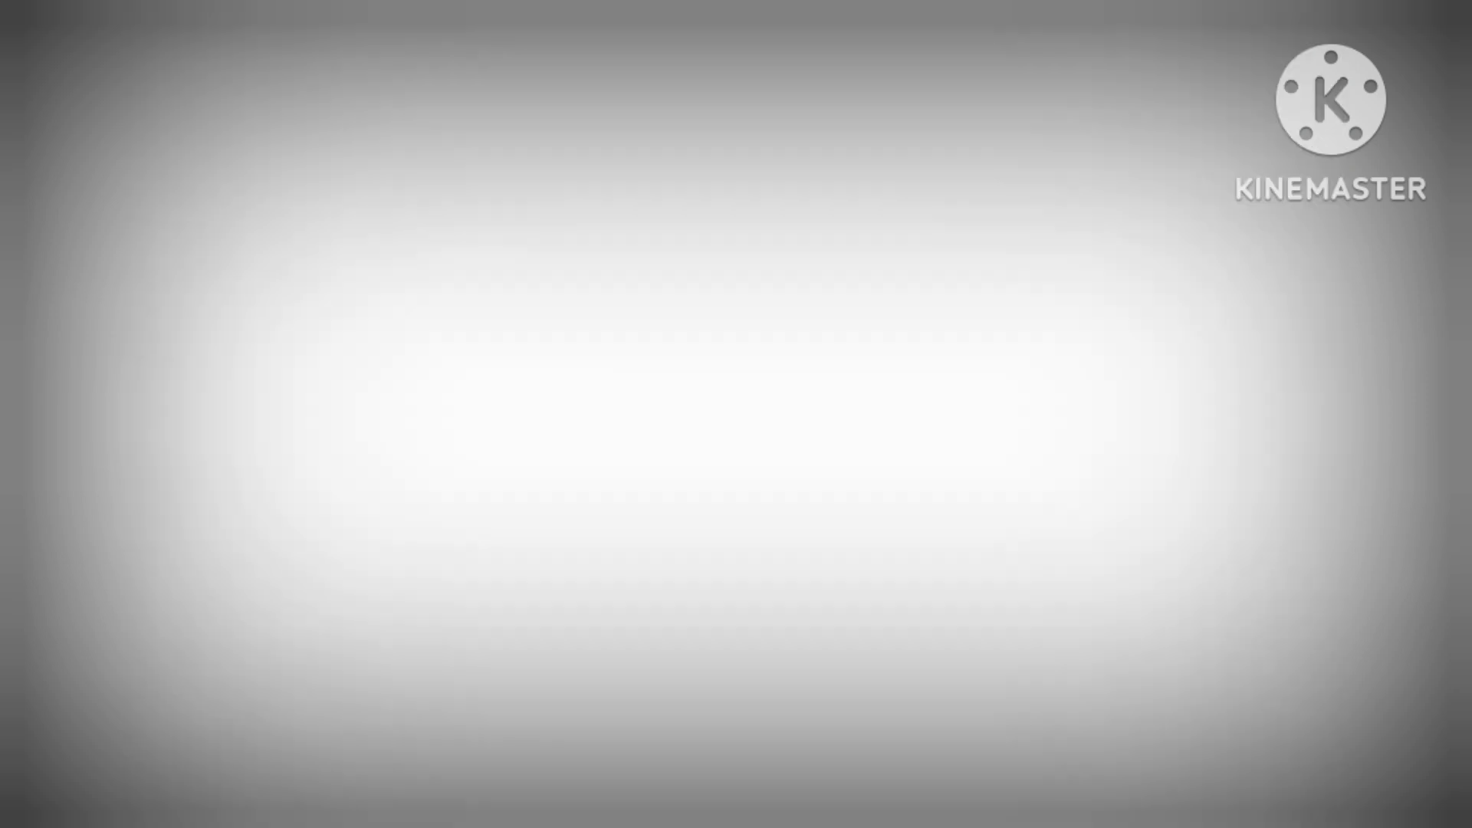
Step: Unlock the e-Aadhaar PDF with its password and open the viewer's Print dialog
{"action": "left_click_drag", "start_coordinate": [862, 447], "coordinate": [960, 494]}
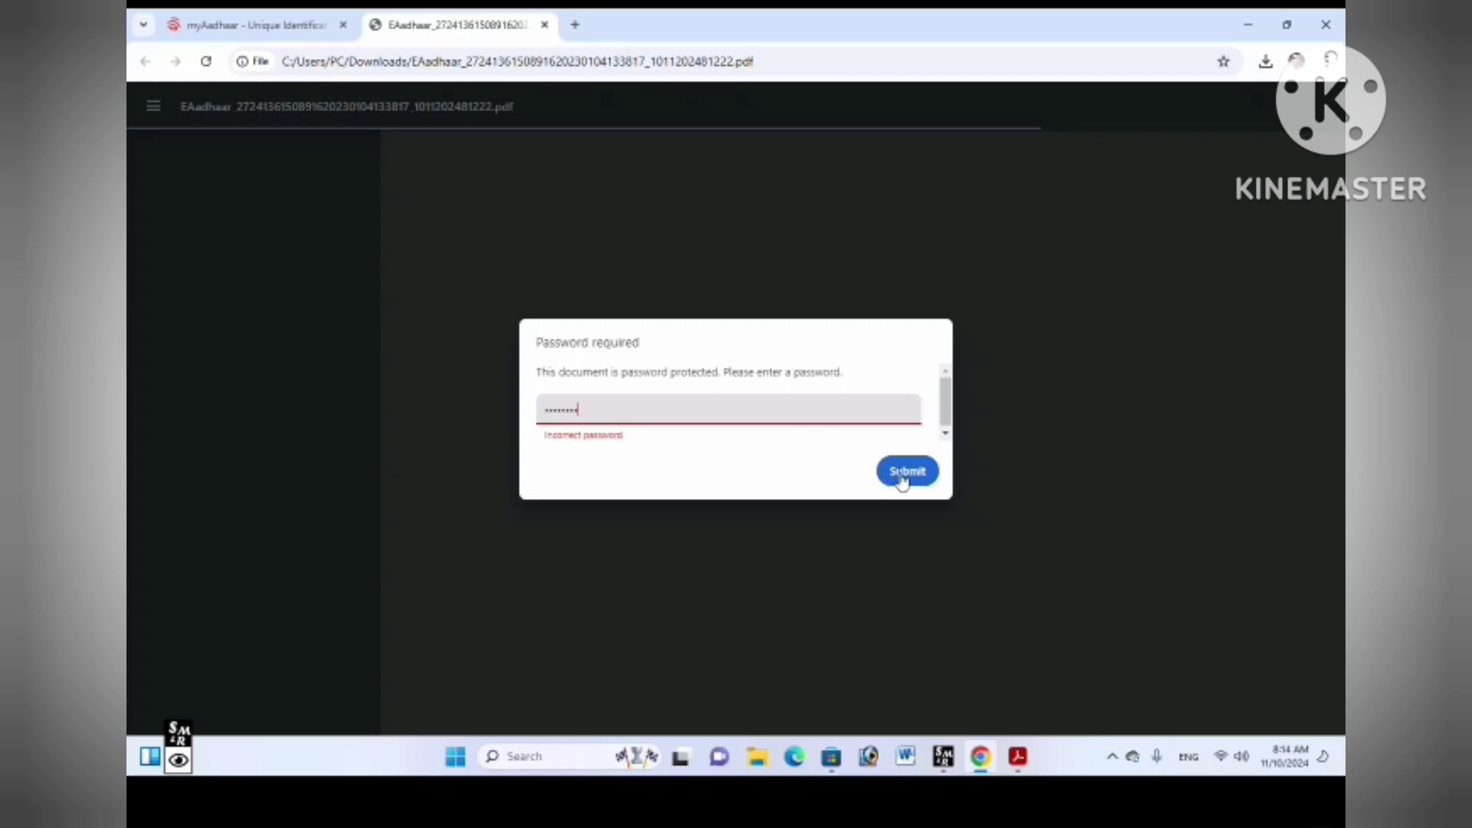
{"action": "left_click", "coordinate": [905, 471]}
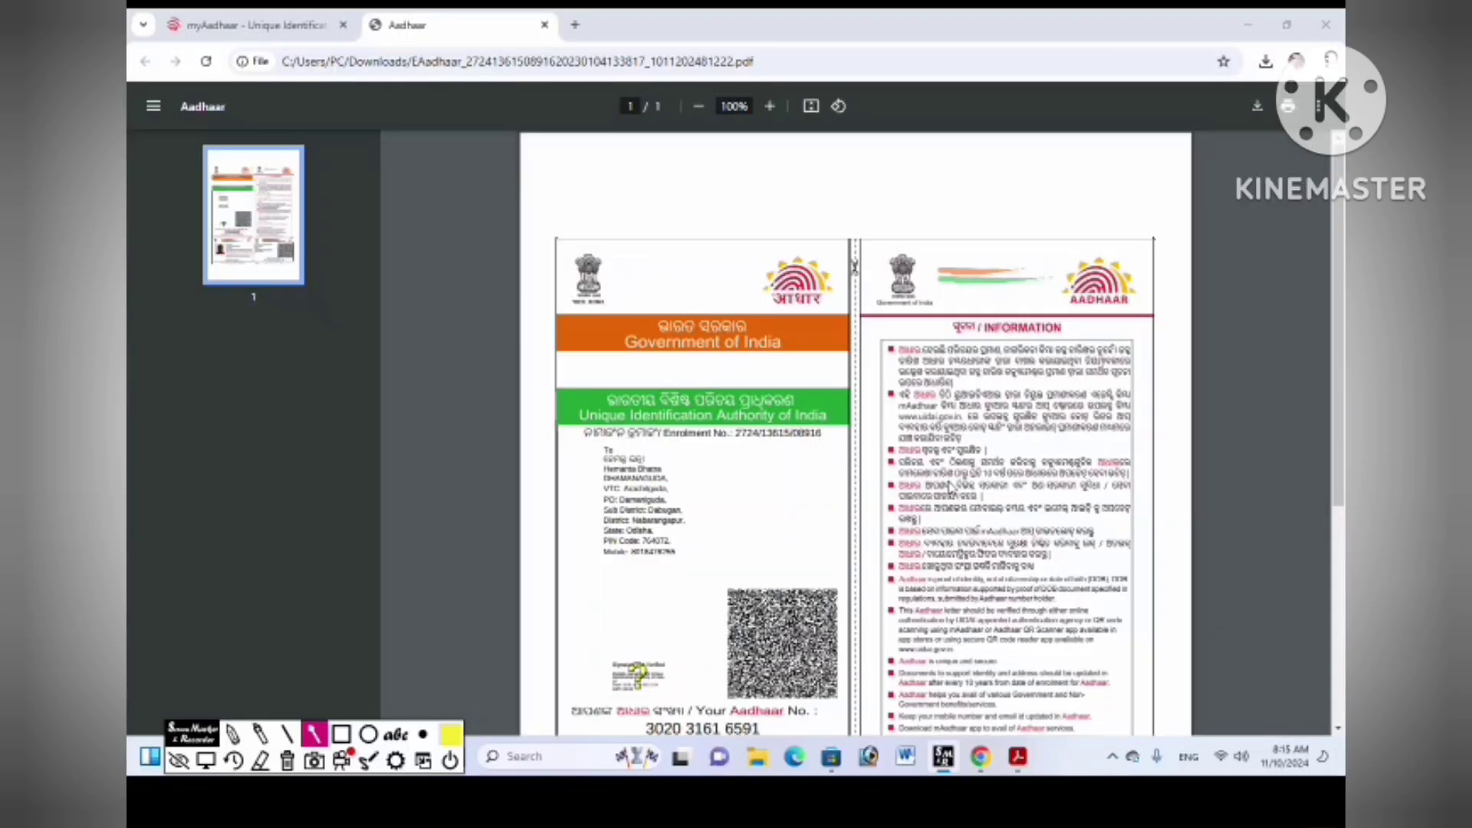
{"action": "mouse_move", "coordinate": [958, 471]}
{"action": "left_mouse_down"}
{"action": "mouse_move", "coordinate": [1094, 230]}
{"action": "mouse_move", "coordinate": [1184, 138]}
{"action": "mouse_move", "coordinate": [1262, 160]}
{"action": "left_mouse_up"}
{"action": "left_click", "coordinate": [1290, 107]}
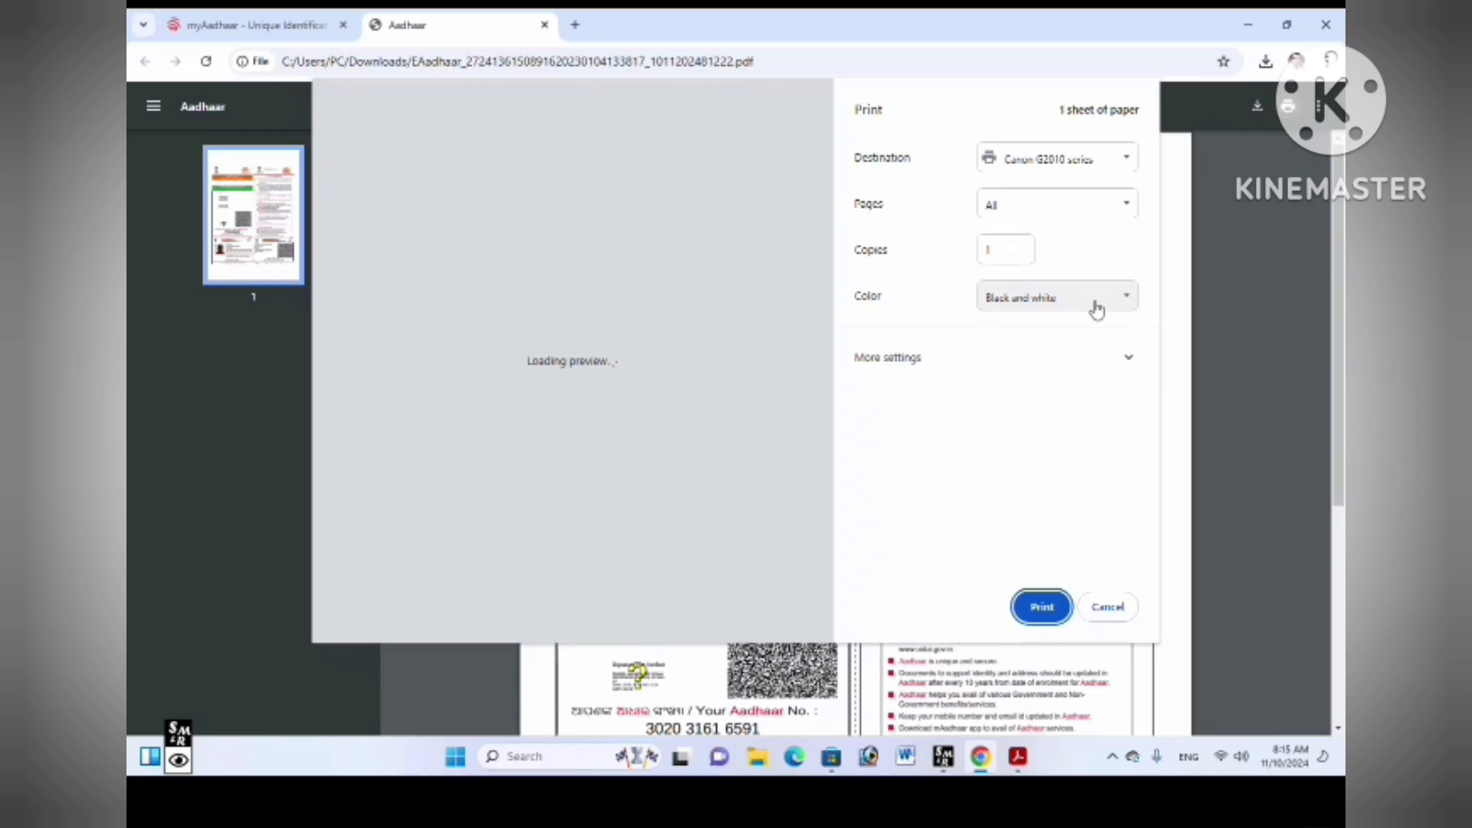
Step: Expand More settings to show A4 paper, pages per sheet, scale 100 and two-sided options
{"action": "mouse_move", "coordinate": [966, 265]}
{"action": "left_mouse_down"}
{"action": "mouse_move", "coordinate": [1028, 319]}
{"action": "mouse_move", "coordinate": [1165, 345]}
{"action": "mouse_move", "coordinate": [1181, 333]}
{"action": "left_mouse_up"}
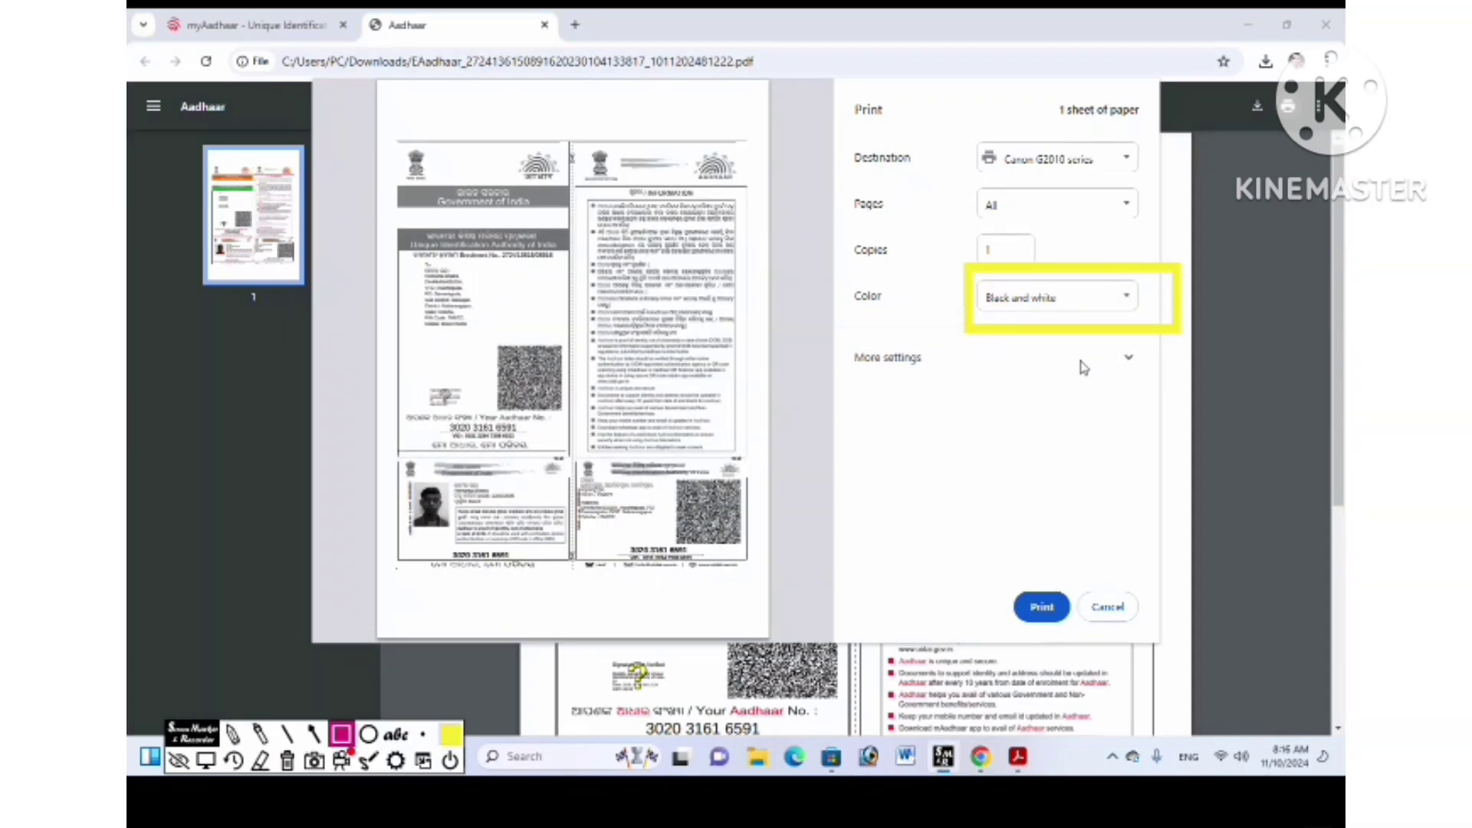
{"action": "key", "text": "ctrl+z"}
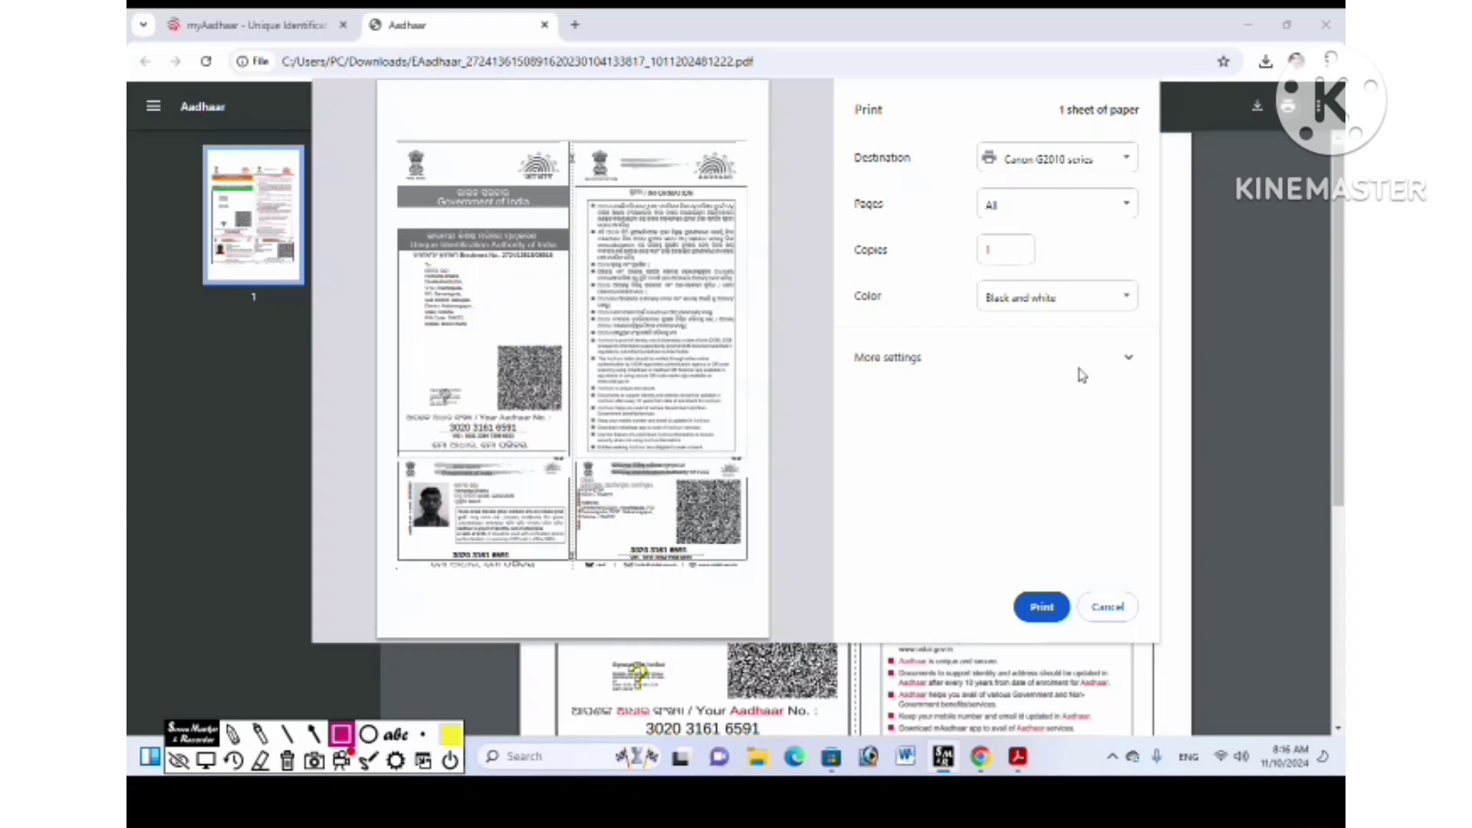
{"action": "left_click", "coordinate": [1108, 368]}
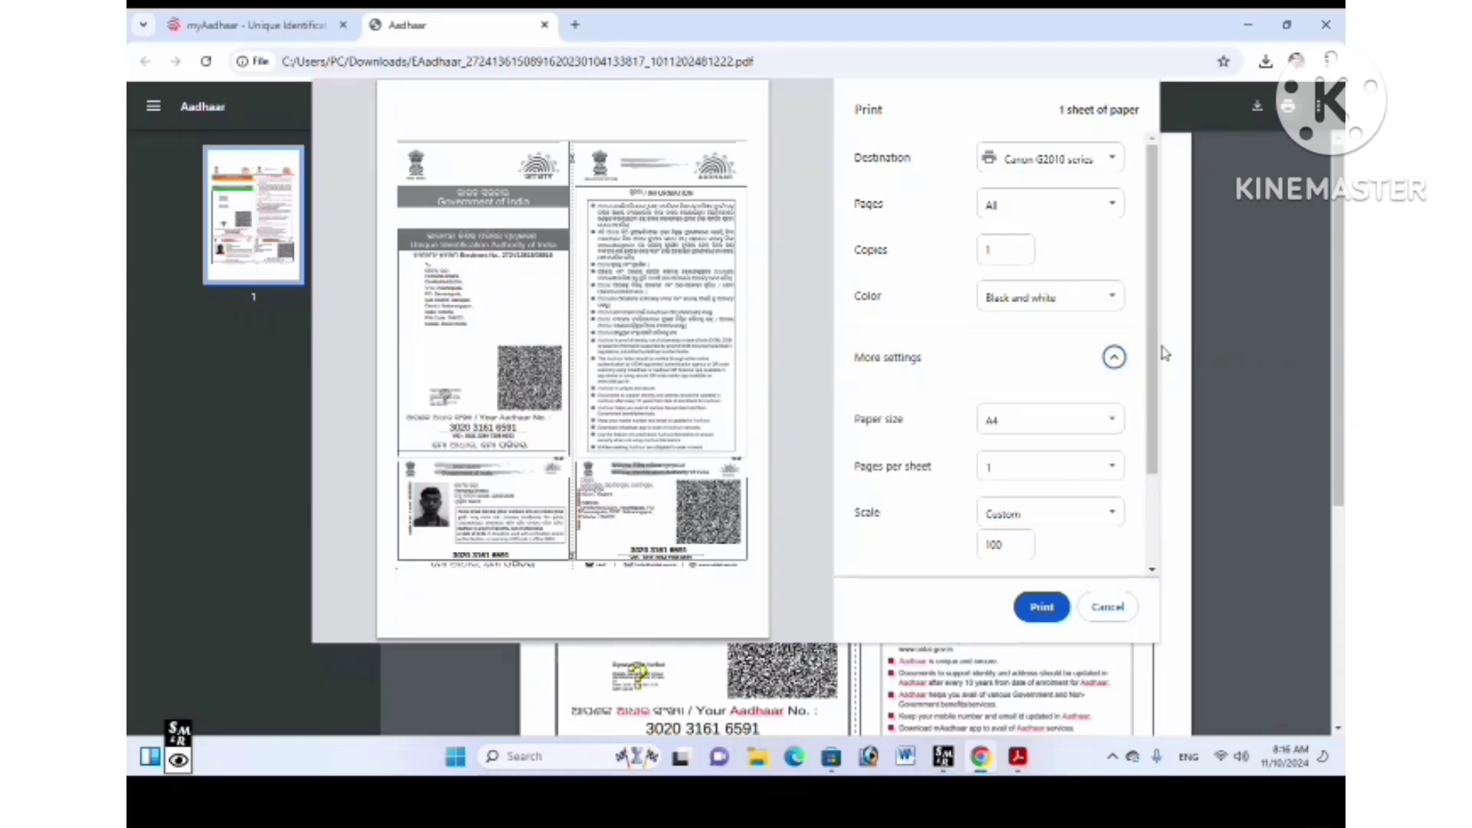
{"action": "scroll", "coordinate": [1157, 384], "scroll_direction": "down", "scroll_amount": 2}
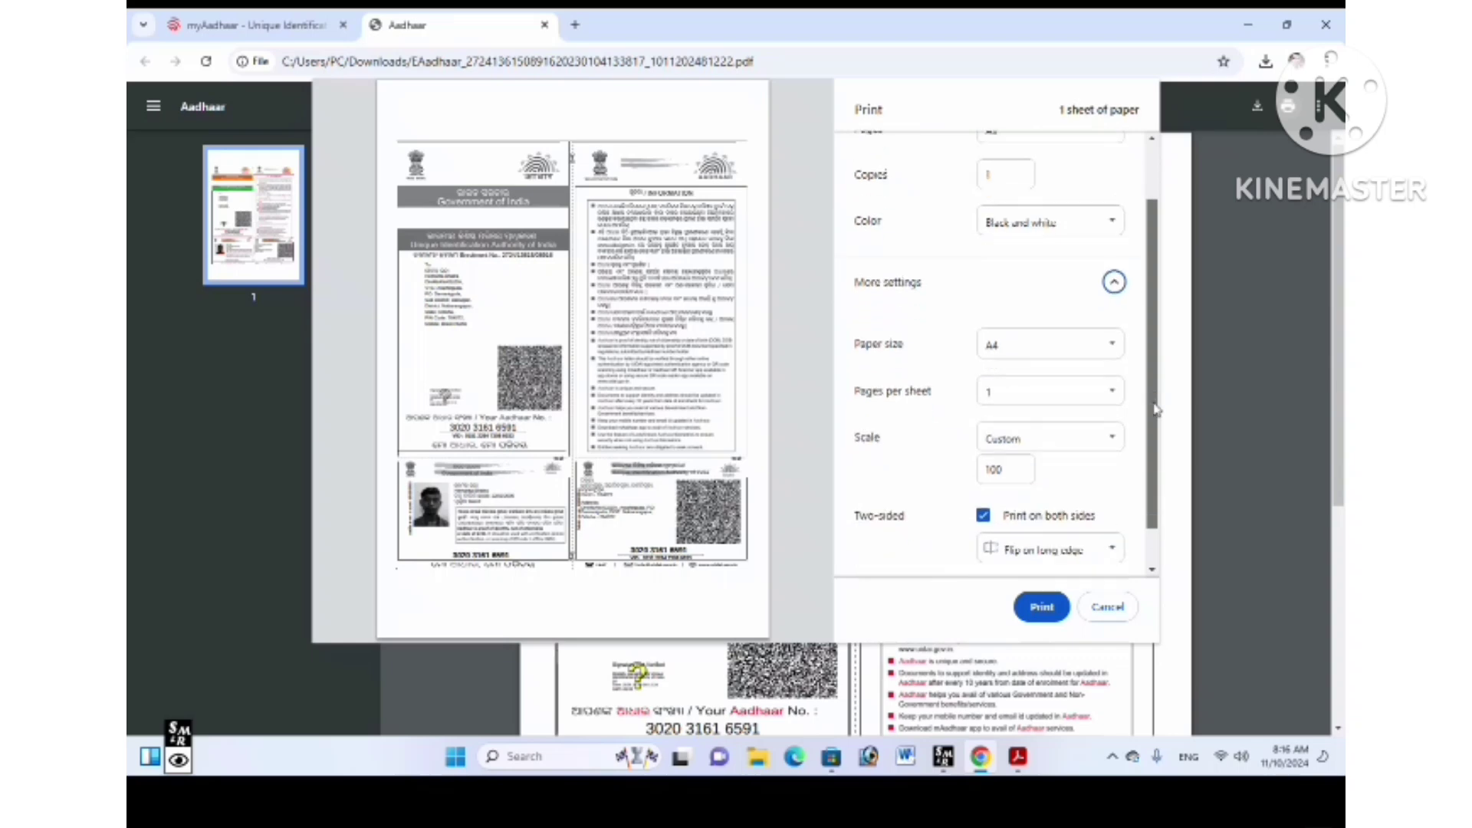
{"action": "scroll", "coordinate": [1142, 391], "scroll_direction": "down", "scroll_amount": 1}
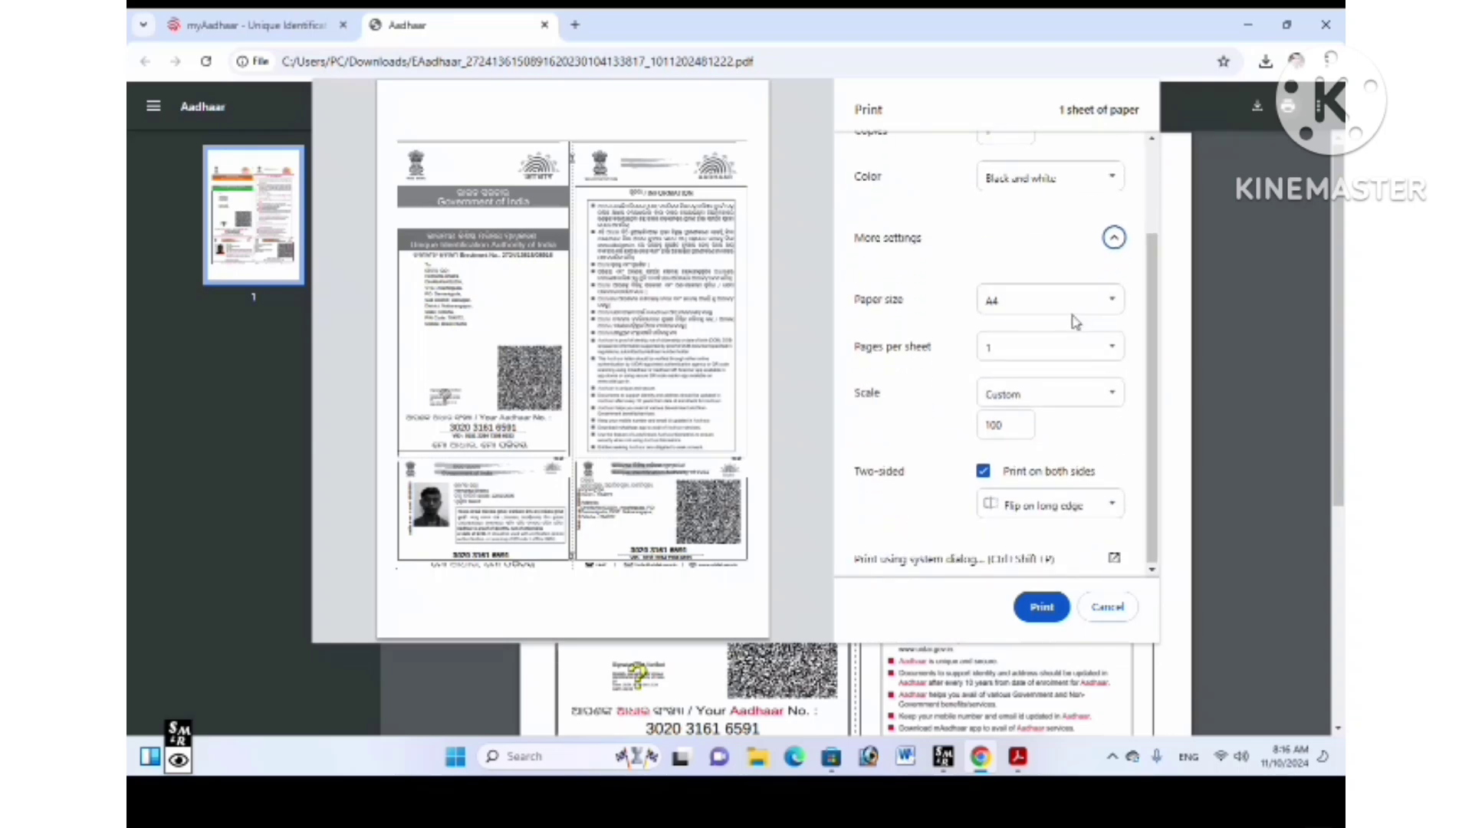
Step: Change the print scale to 90 and switch Color from Black and white to Color
{"action": "left_click_drag", "start_coordinate": [1121, 504], "coordinate": [1024, 439]}
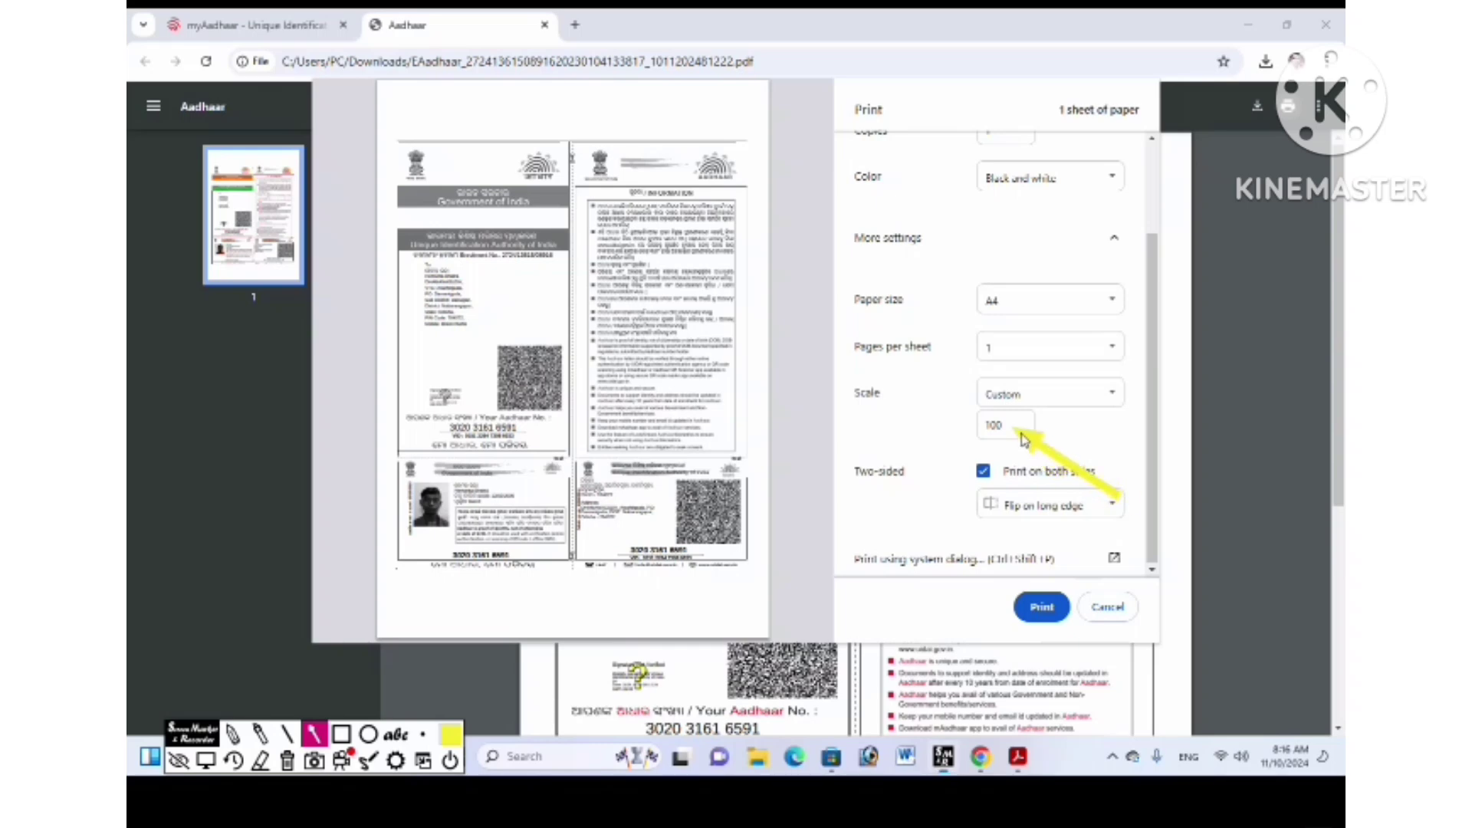
{"action": "key", "text": "Escape"}
{"action": "key", "text": "Escape"}
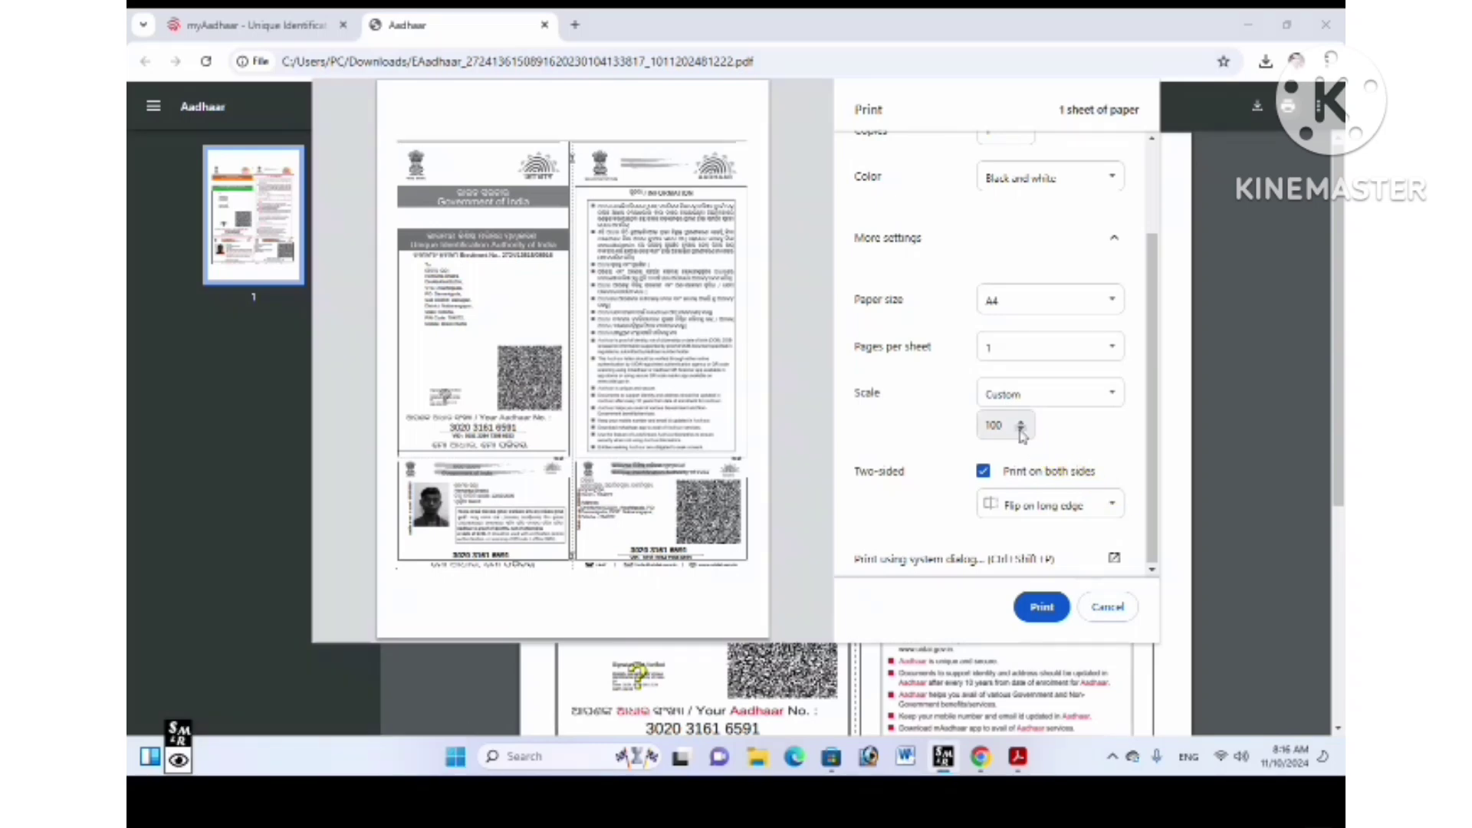
{"action": "left_click", "coordinate": [1008, 423]}
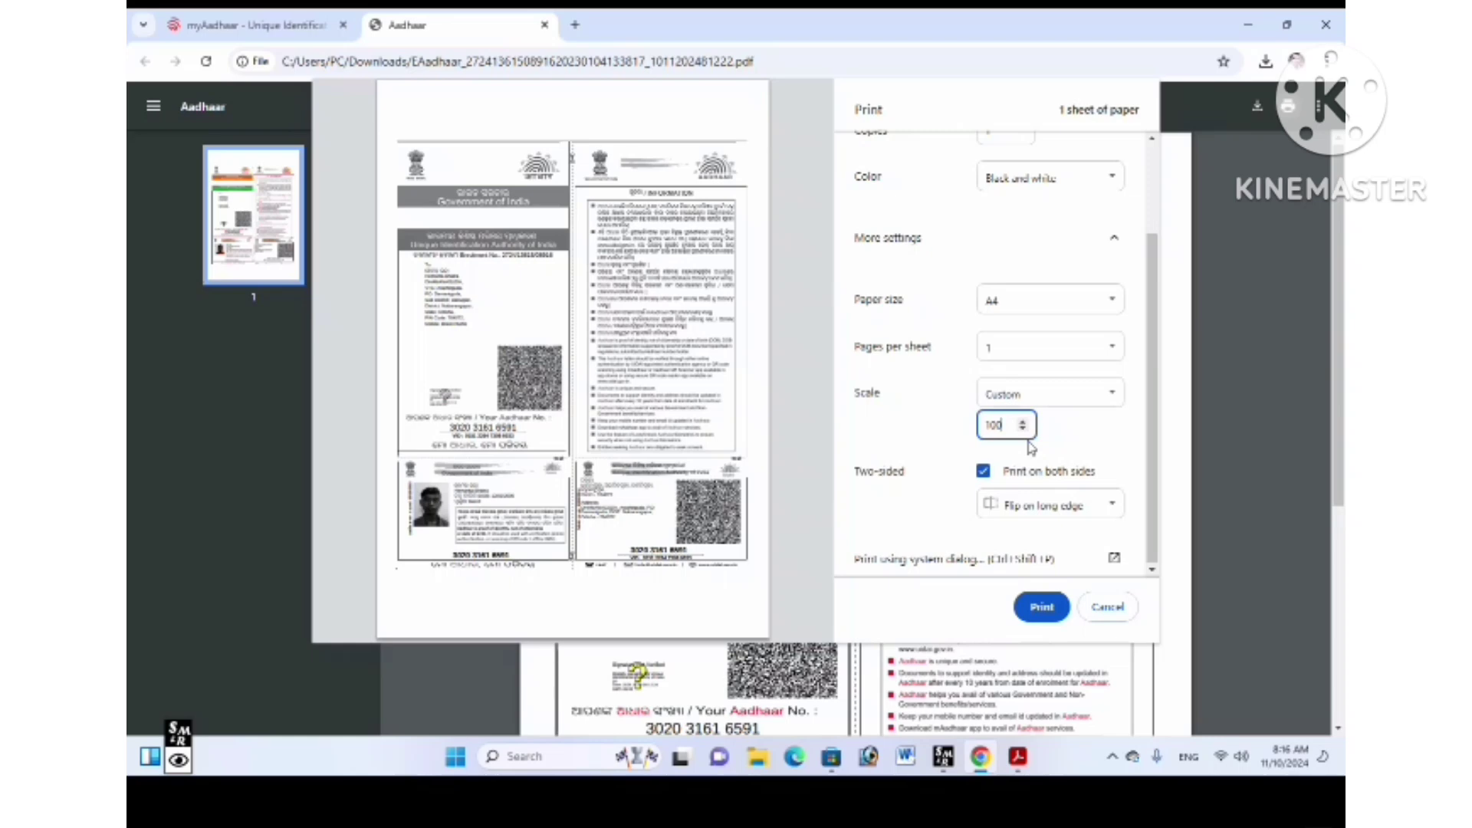
{"action": "key", "text": "BackSpace"}
{"action": "key", "text": "BackSpace"}
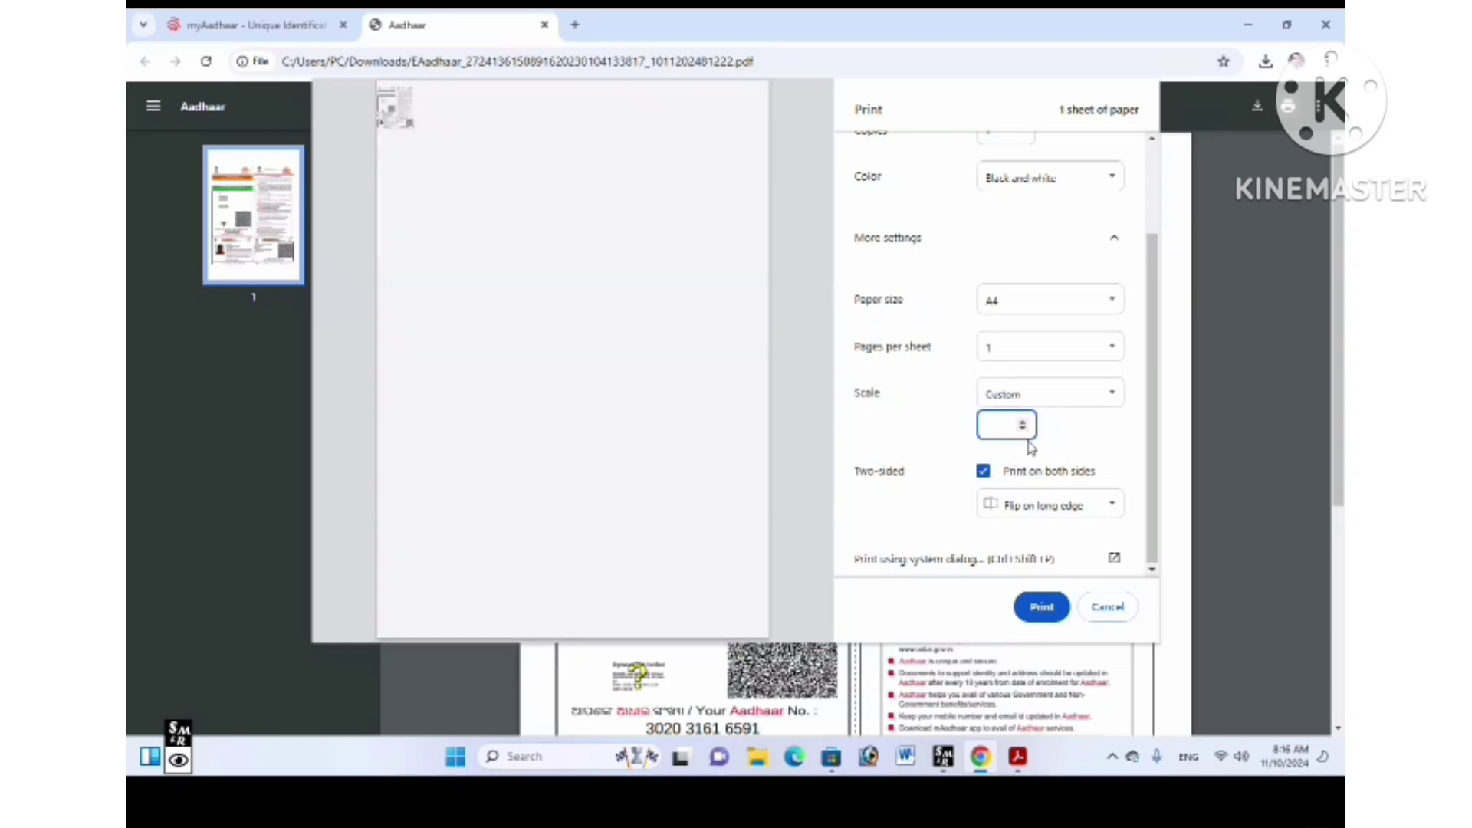
{"action": "type", "text": "9"}
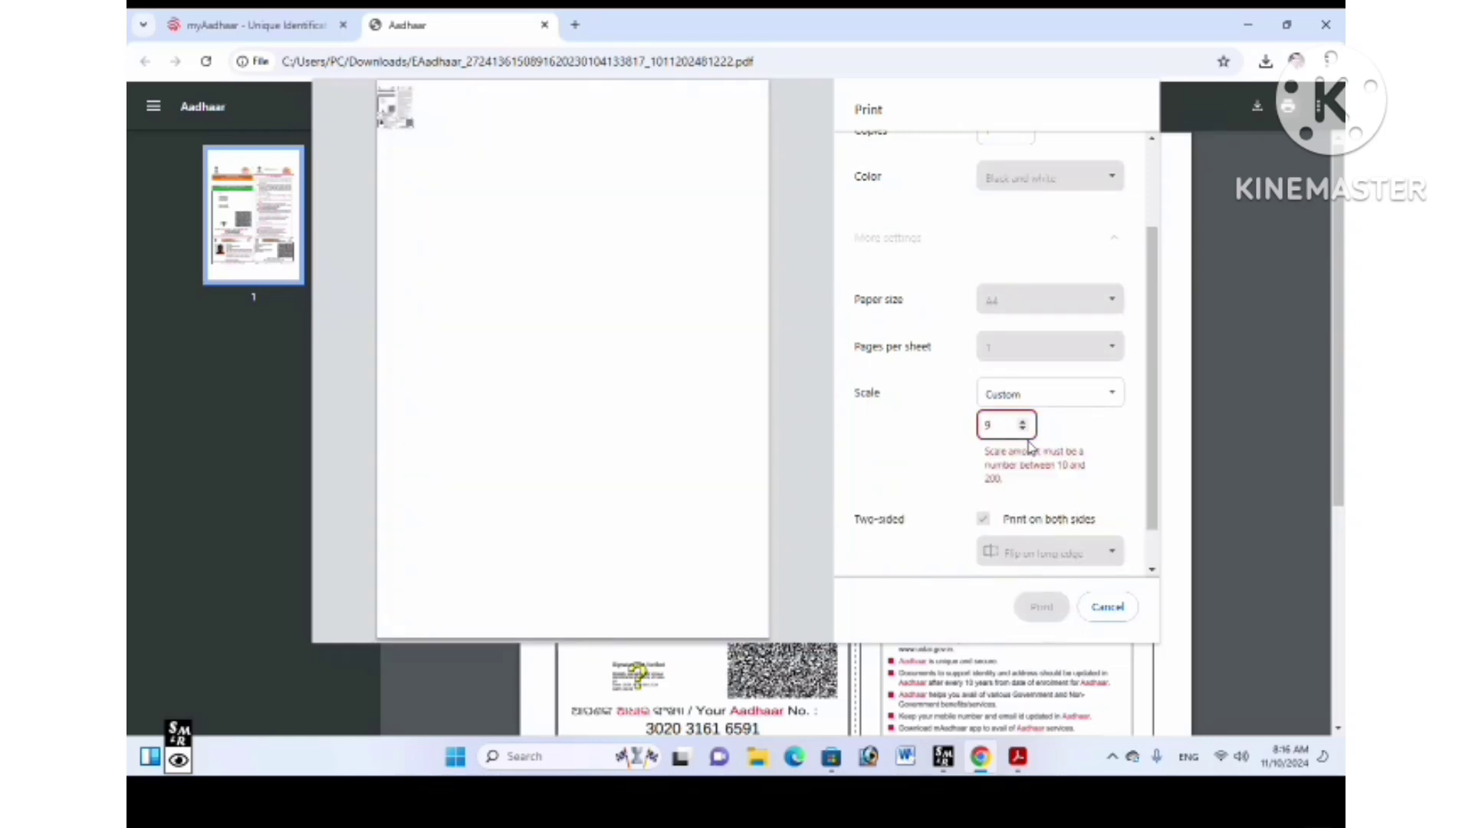
{"action": "type", "text": "0"}
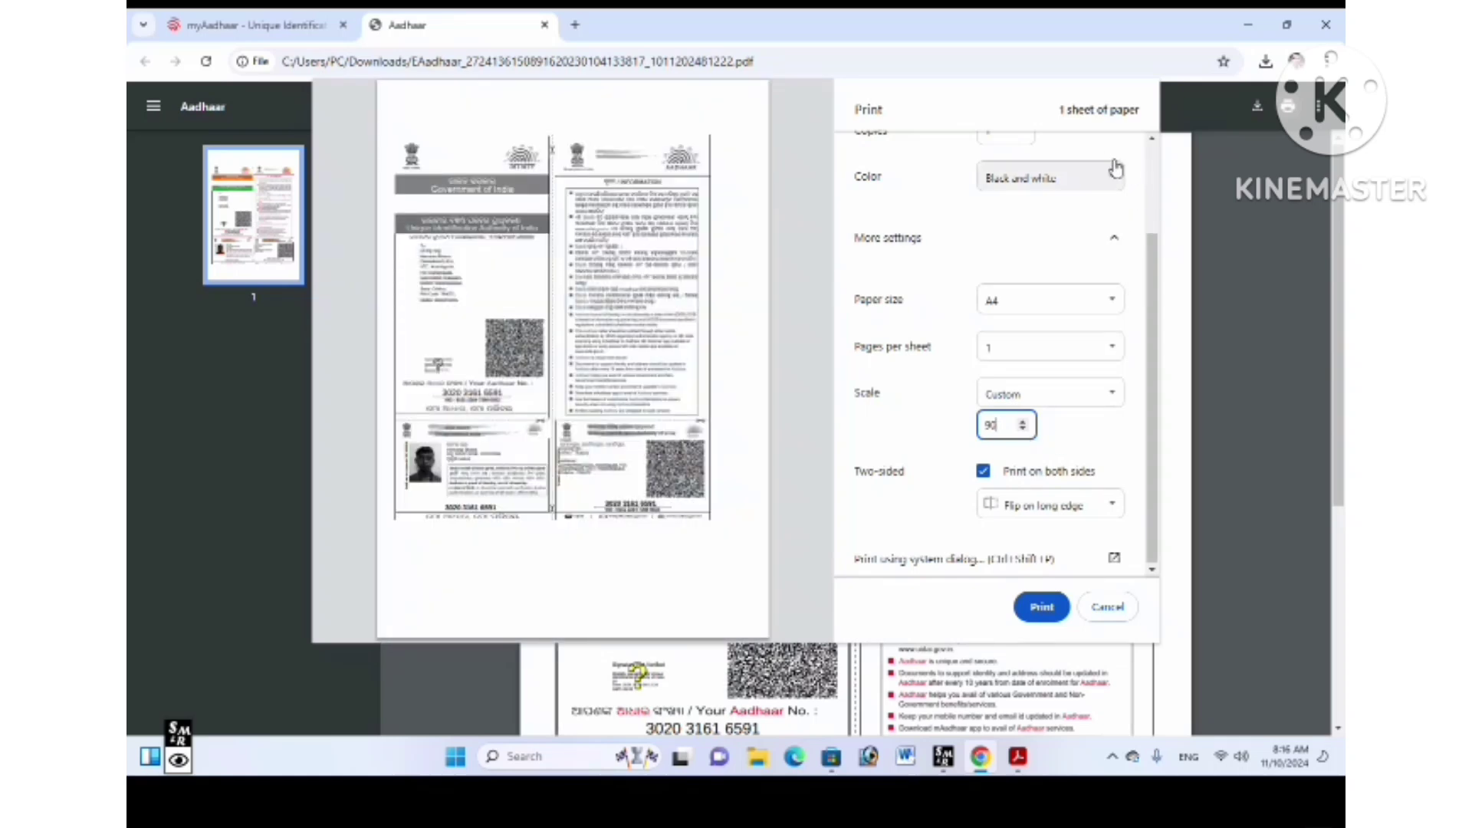
{"action": "left_click", "coordinate": [1100, 181]}
{"action": "left_click", "coordinate": [1075, 221]}
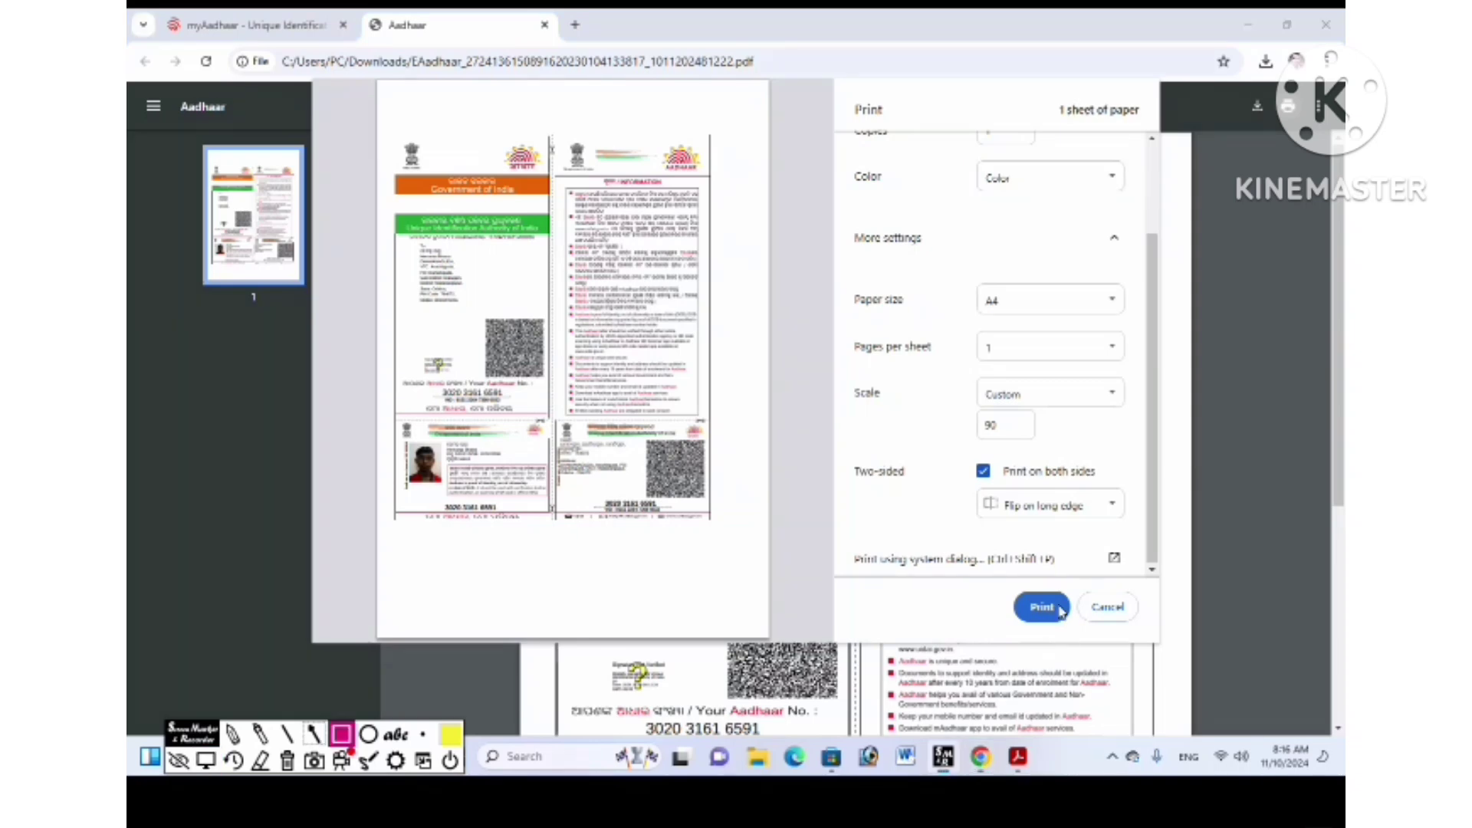
{"action": "left_click_drag", "start_coordinate": [982, 572], "coordinate": [1078, 637]}
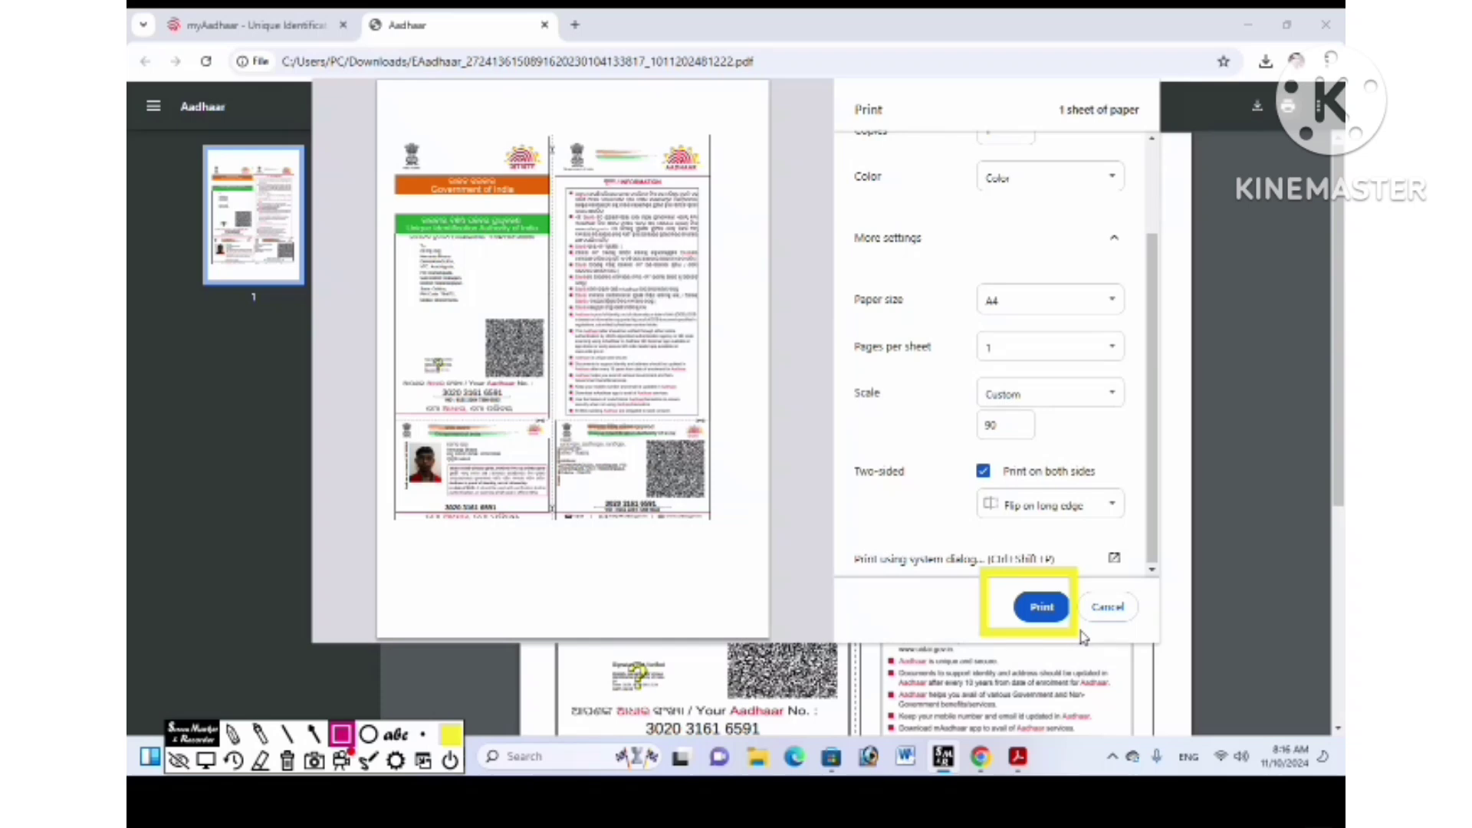
{"action": "key", "text": "ctrl+z"}
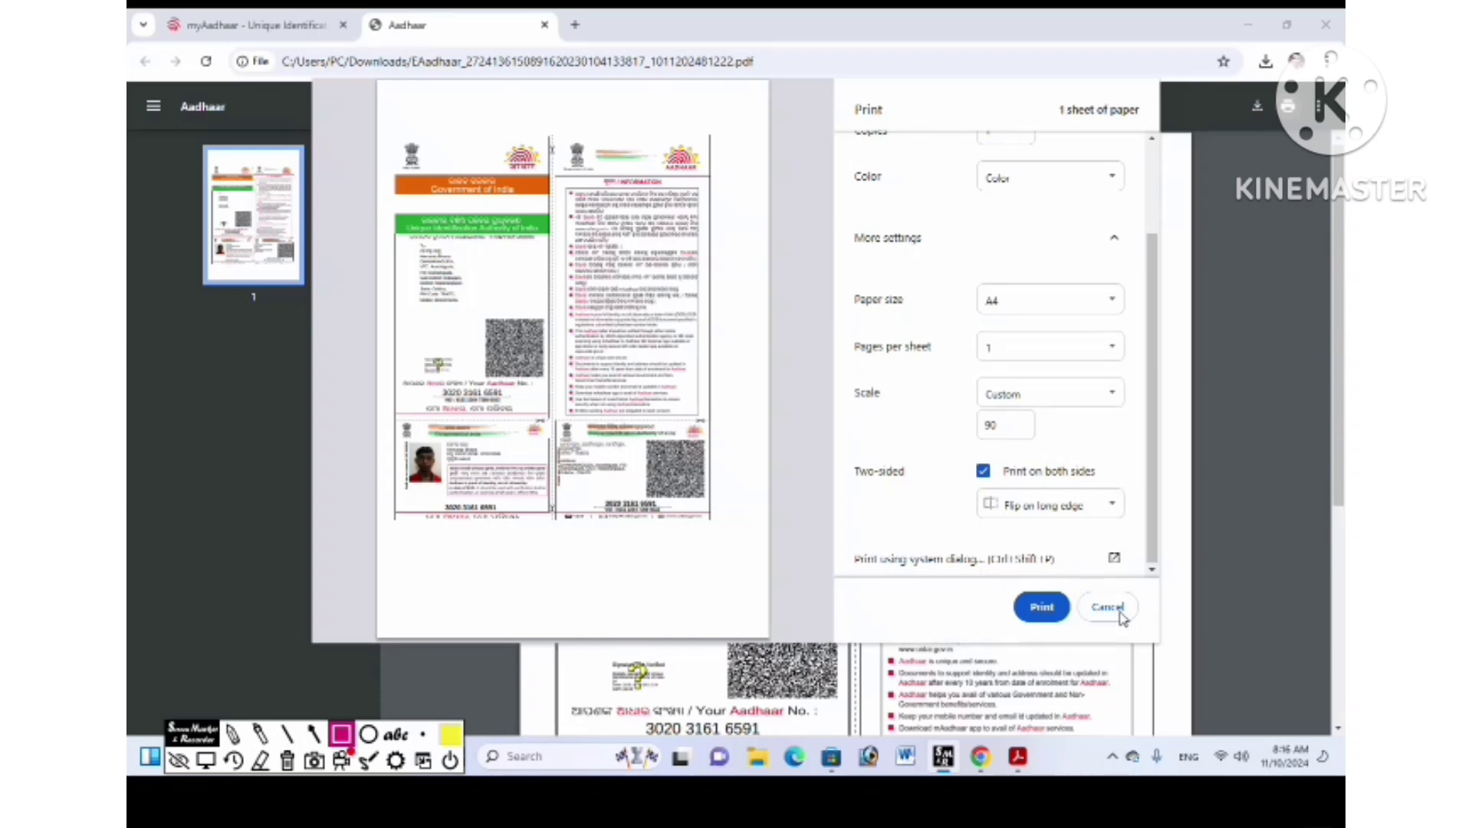
{"action": "key", "text": "Escape"}
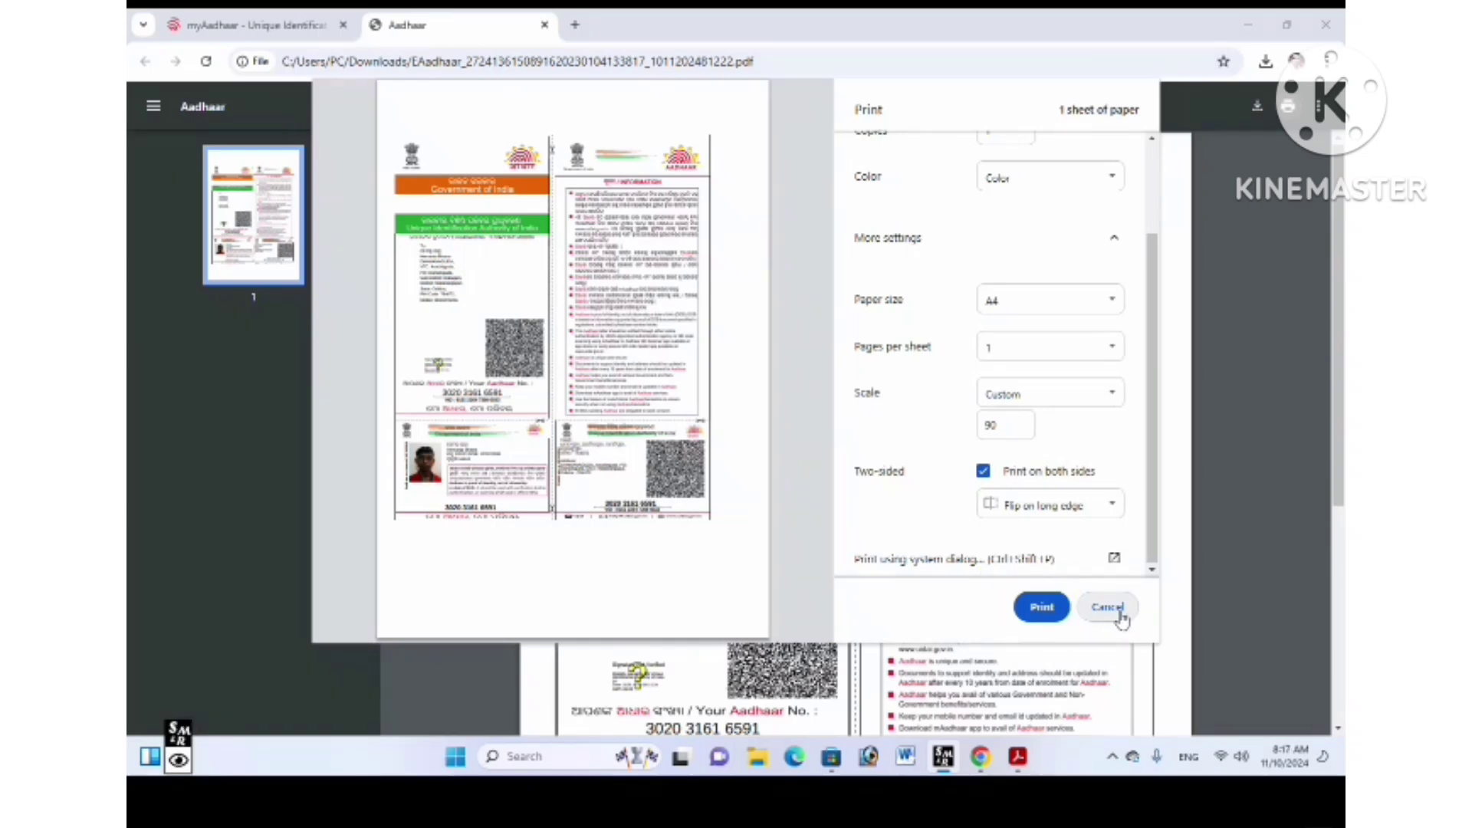